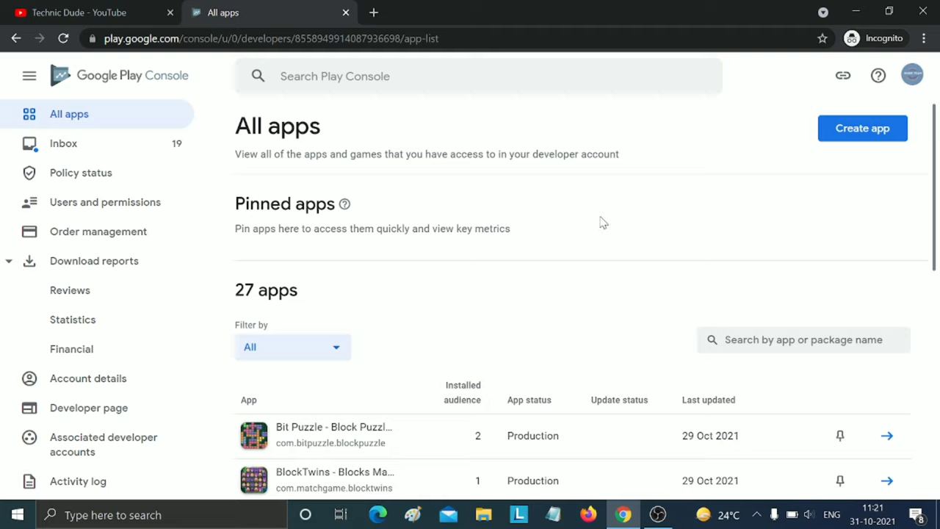
Step: Open the DeepCrazyWorld - WebApp entry from the list of all apps
left_click(65, 116)
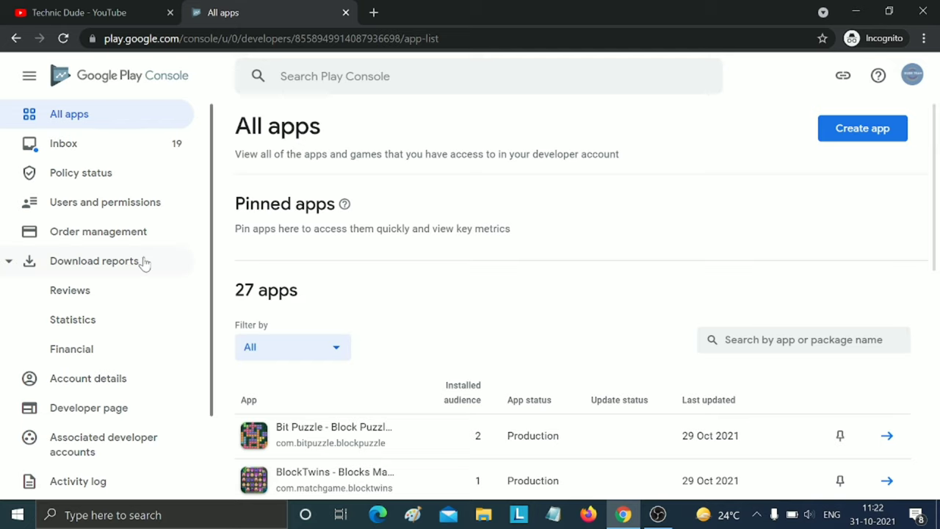
scroll(448, 235, "down", 5)
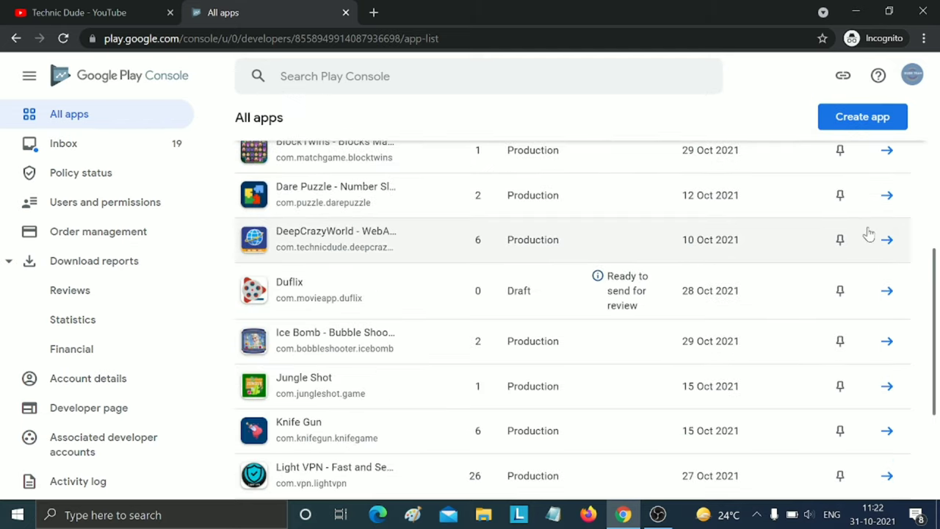
left_click(887, 241)
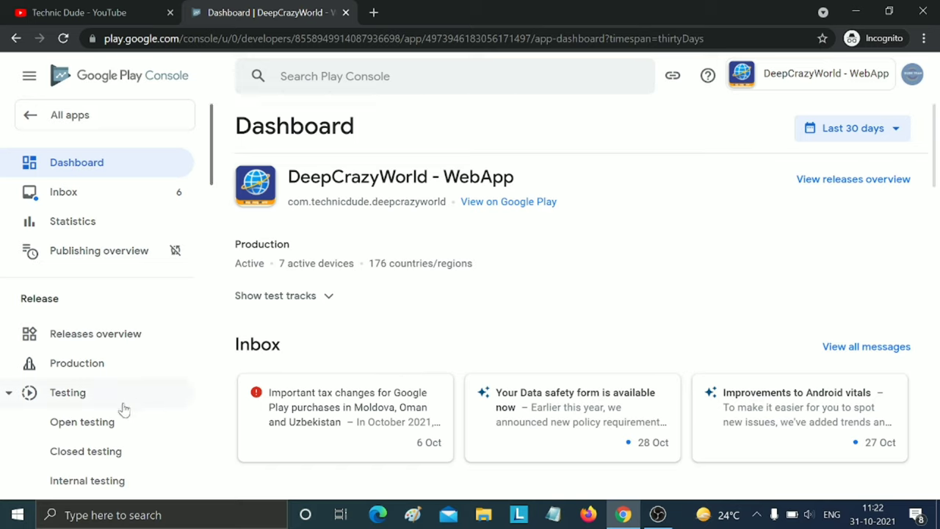
Step: Open the app's Google Play store listing in a new tab and look through its screenshots and description
scroll(120, 408, "down", 6)
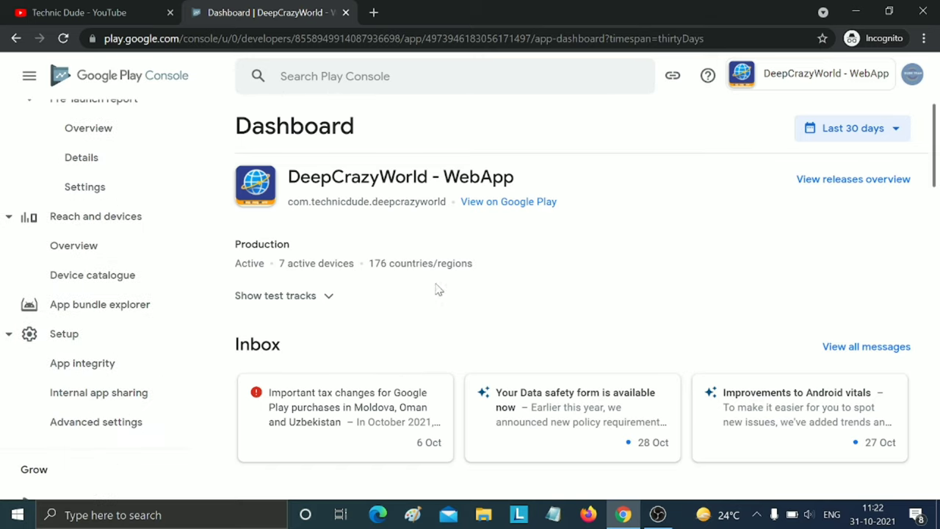
right_click(498, 212)
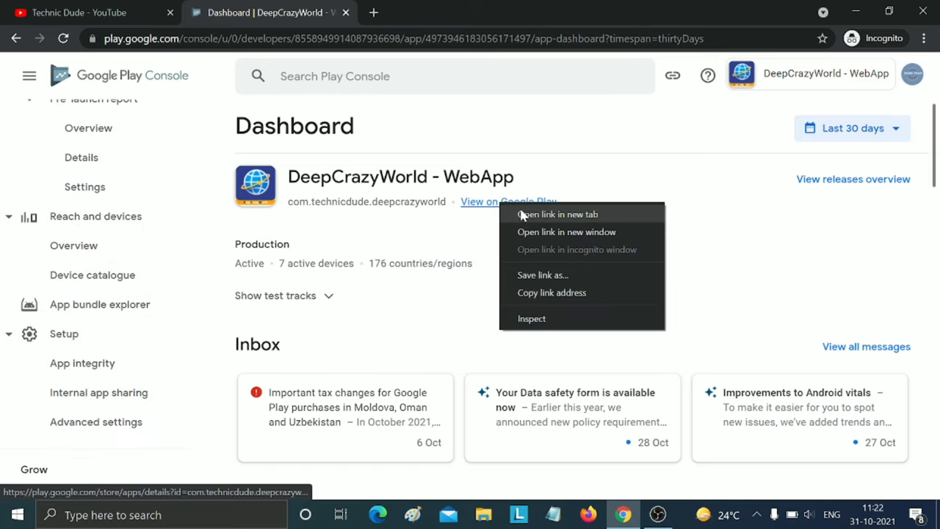
left_click(523, 213)
left_click(456, 11)
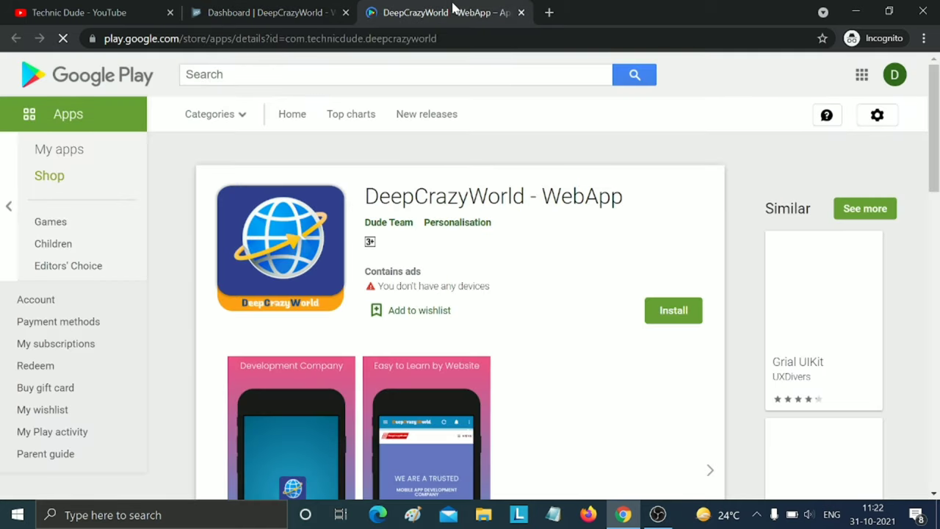
scroll(562, 300, "down", 4)
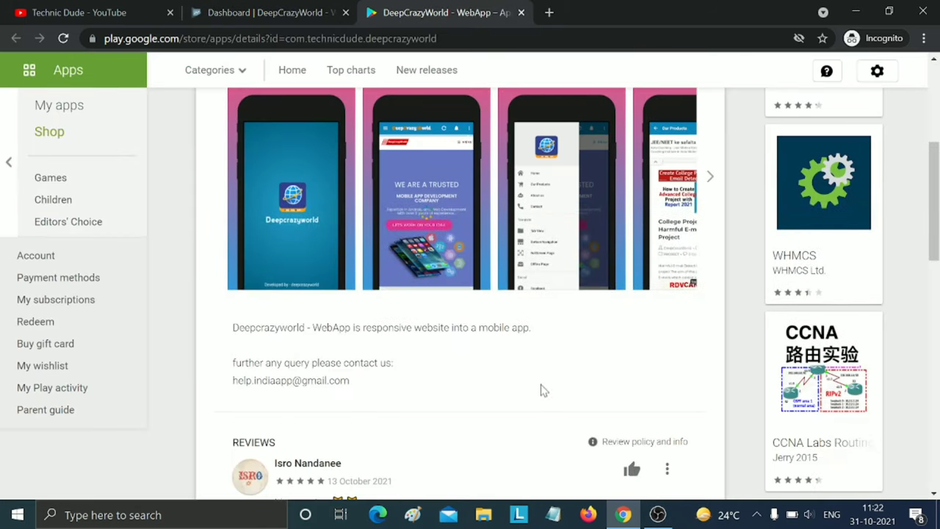
scroll(541, 388, "up", 5)
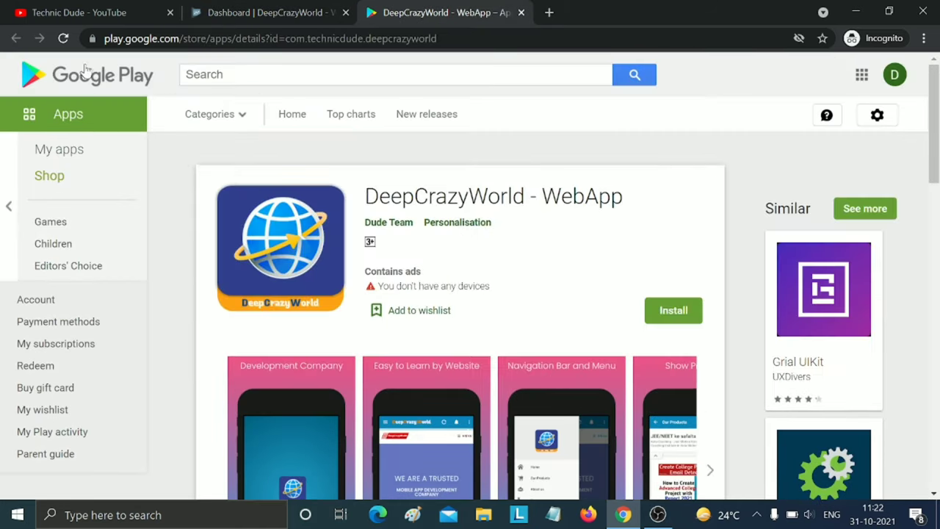
Step: Return to the app's dashboard and open its App content policy page
left_click(224, 10)
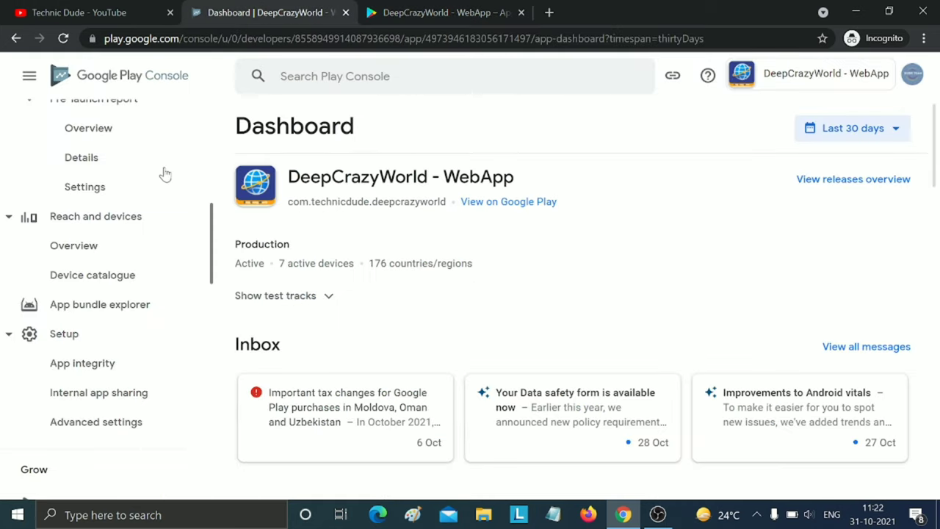
scroll(102, 283, "down", 13)
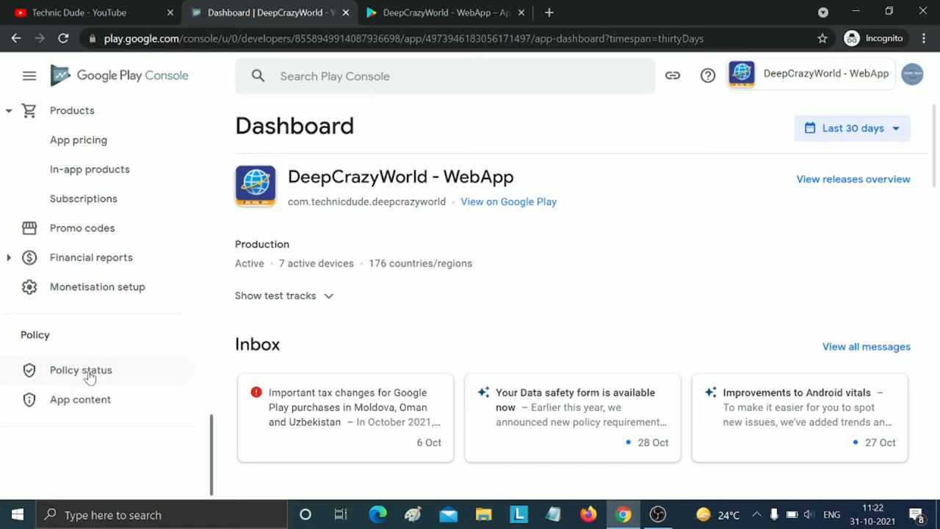
left_click(86, 409)
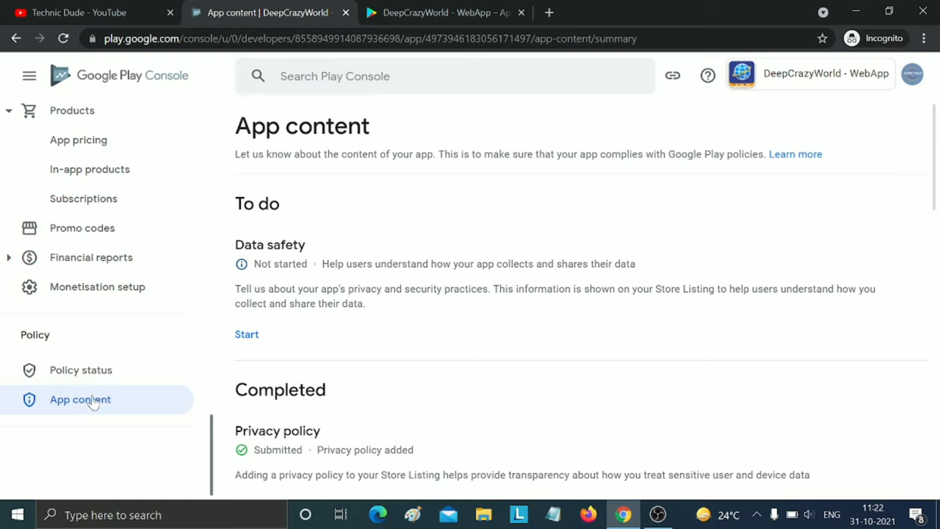
Step: Check the privacy policy URL submitted for the app, then return to the App content overview
scroll(290, 307, "down", 3)
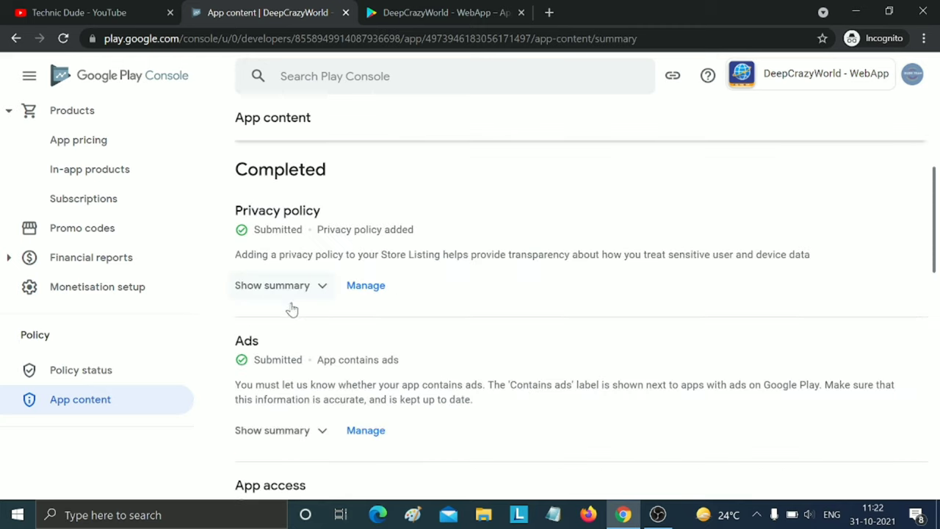
scroll(328, 254, "up", 2)
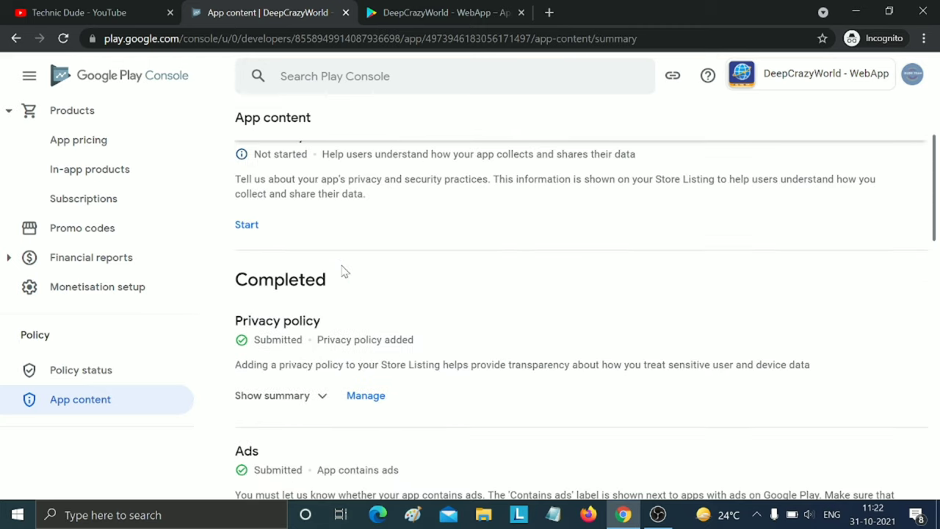
scroll(343, 270, "up", 2)
left_click(246, 334)
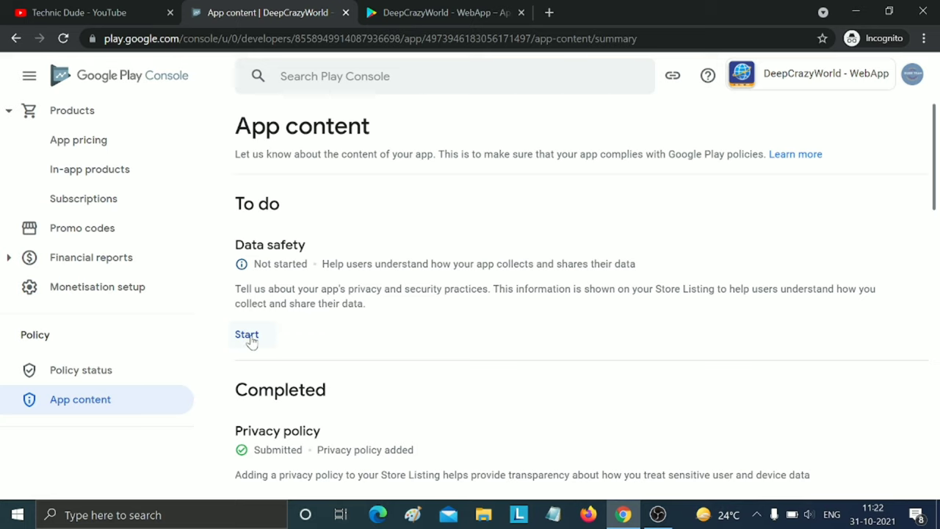
scroll(252, 342, "down", 2)
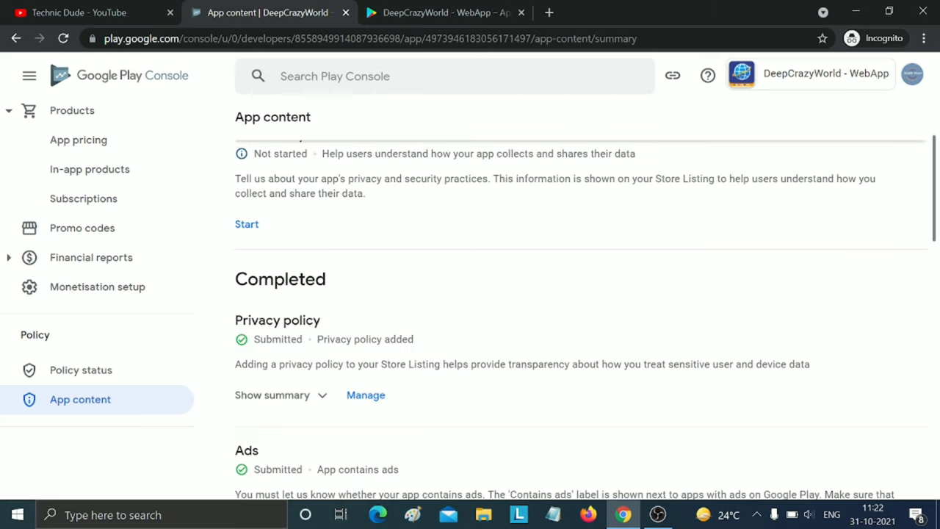
left_click(368, 395)
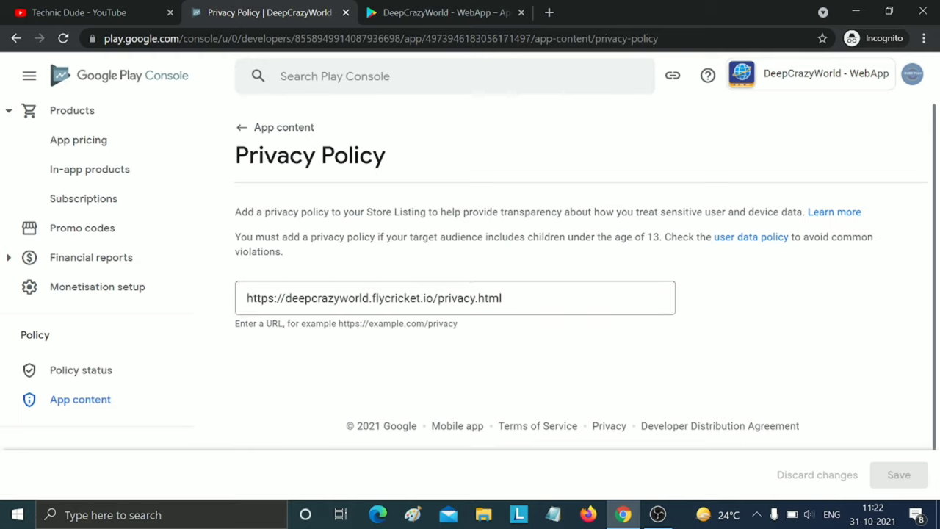
left_click(243, 131)
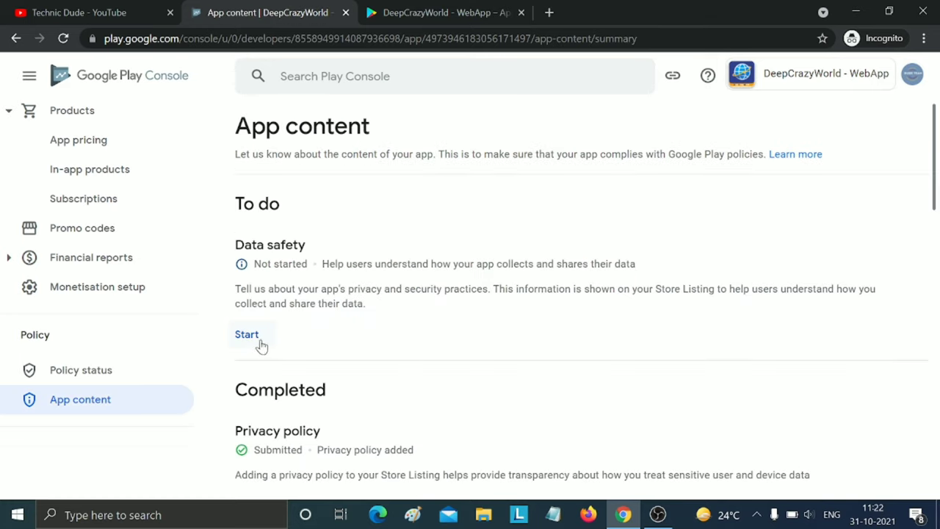
Step: Start the Data safety questionnaire, look over its overview and continue to Data collection and security
left_click(247, 335)
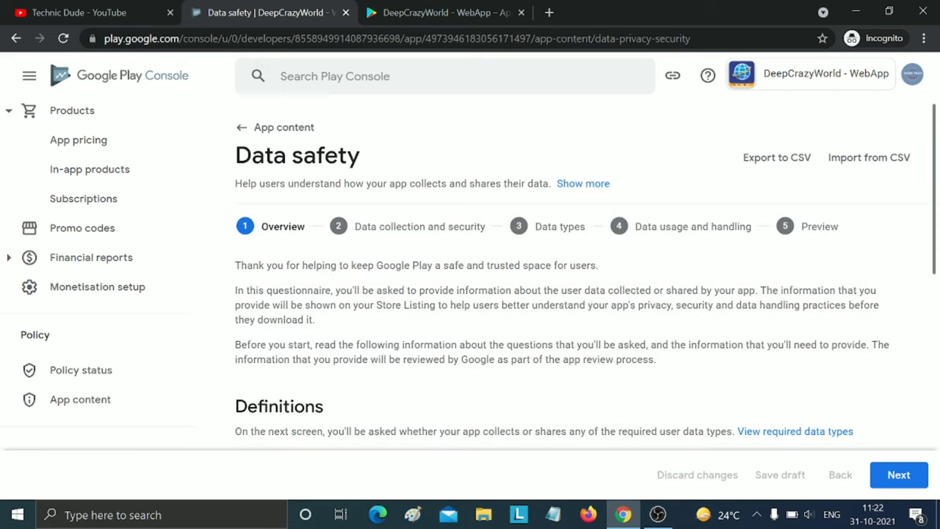
scroll(453, 335, "down", 15)
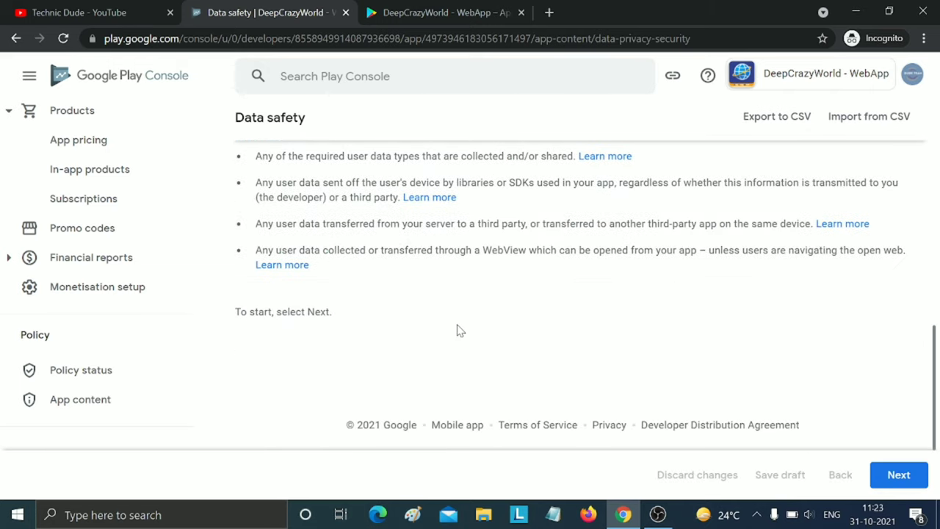
scroll(457, 330, "up", 15)
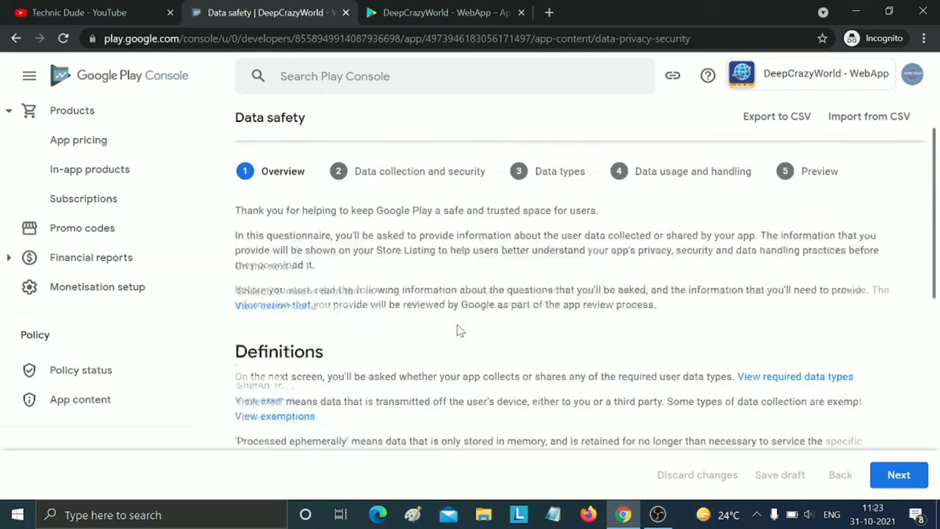
left_click(891, 477)
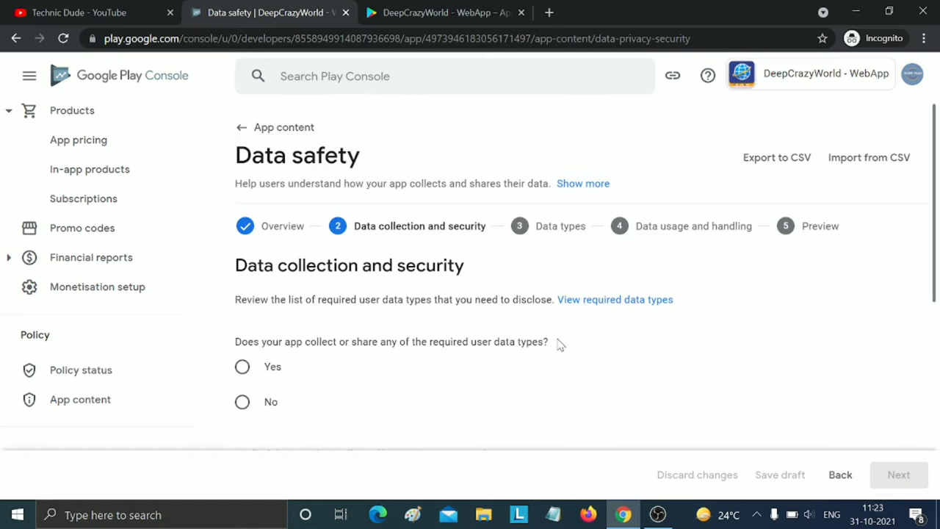
Step: Answer Yes to collecting user data, Yes to encryption in transit and No to offering data deletion requests
scroll(500, 327, "down", 3)
scroll(419, 297, "up", 2)
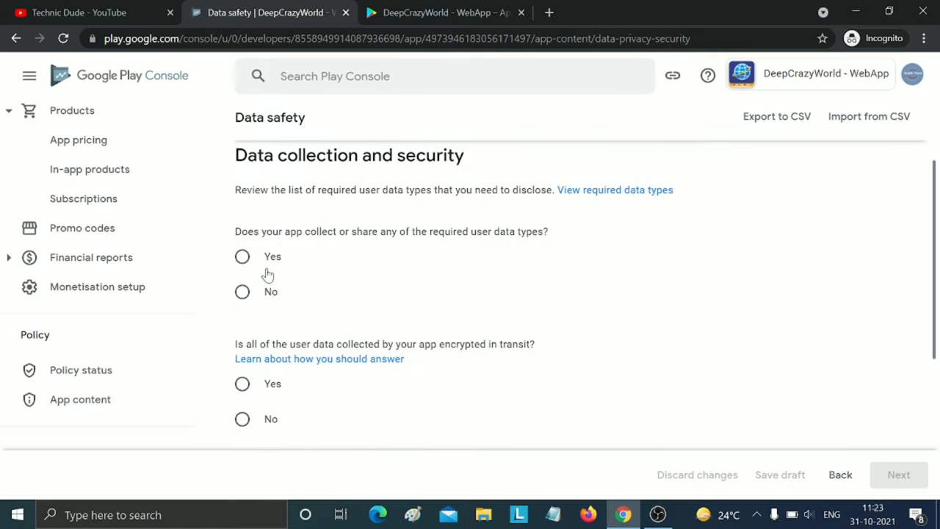
left_click(243, 258)
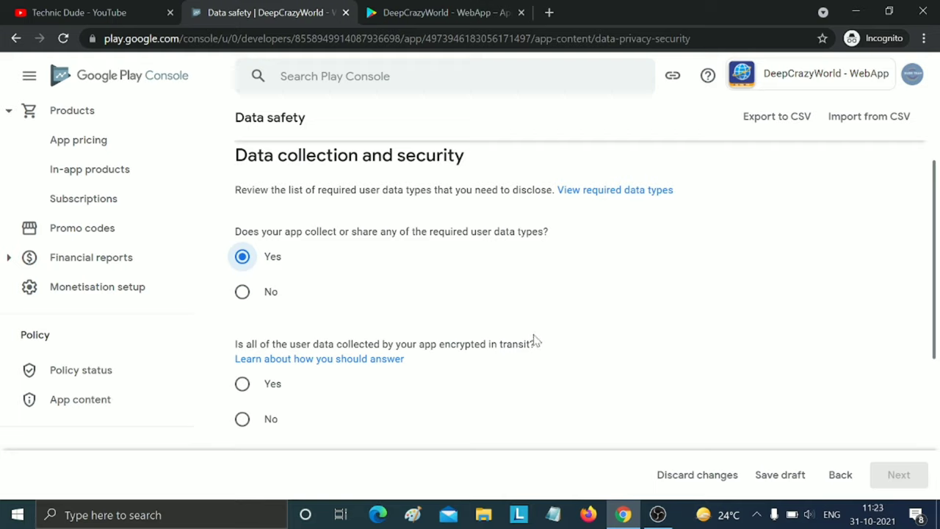
scroll(535, 342, "down", 2)
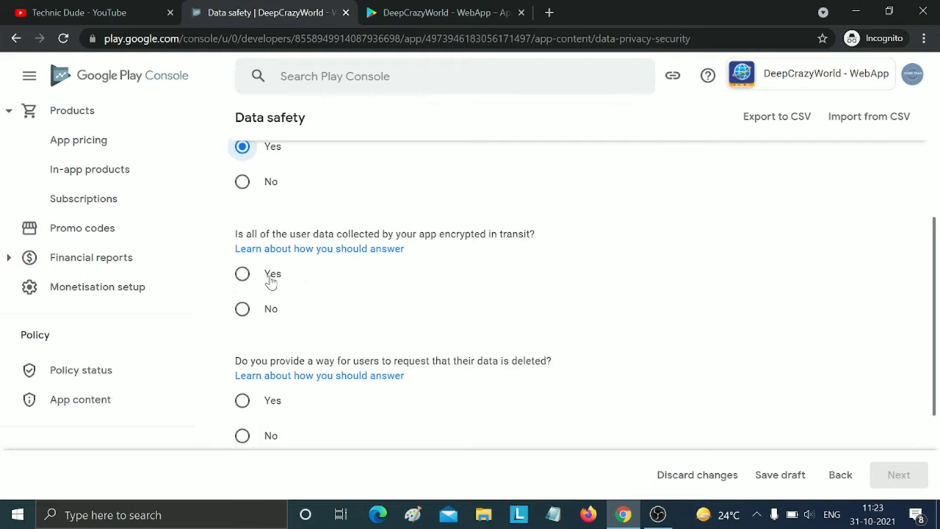
left_click(243, 274)
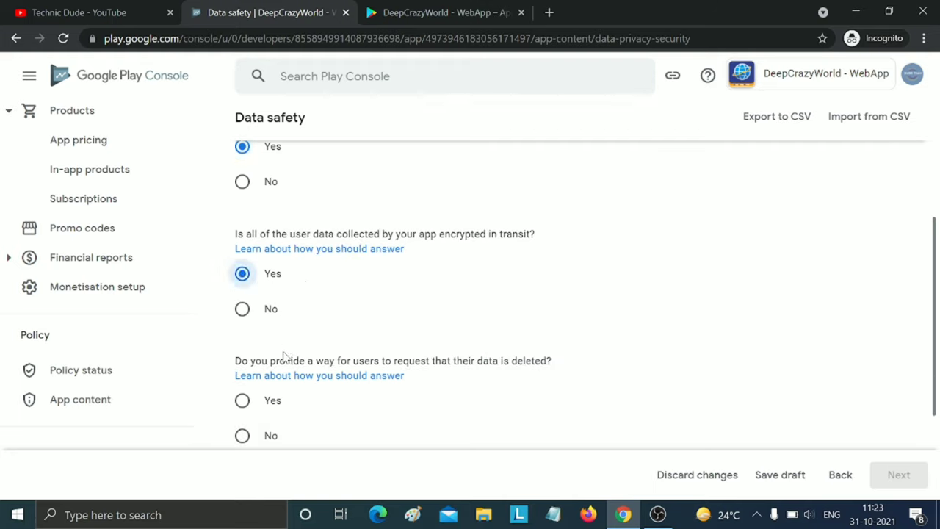
scroll(296, 315, "down", 2)
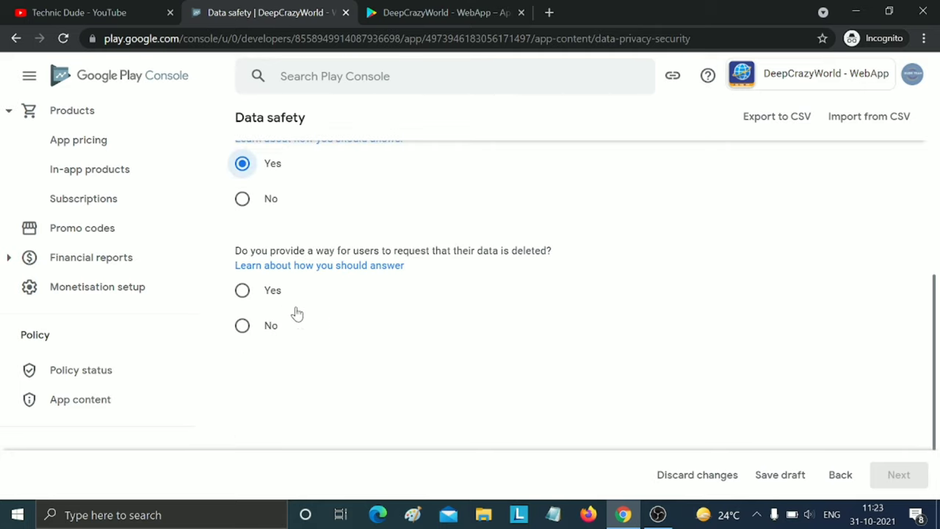
left_click(247, 299)
left_click(243, 326)
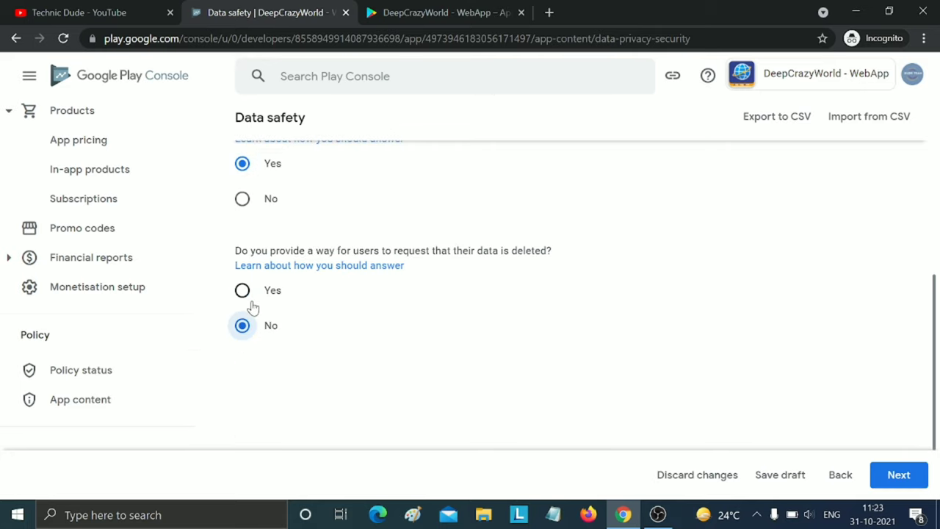
Step: Change the answer on collecting or sharing required user data types to No
scroll(402, 317, "up", 5)
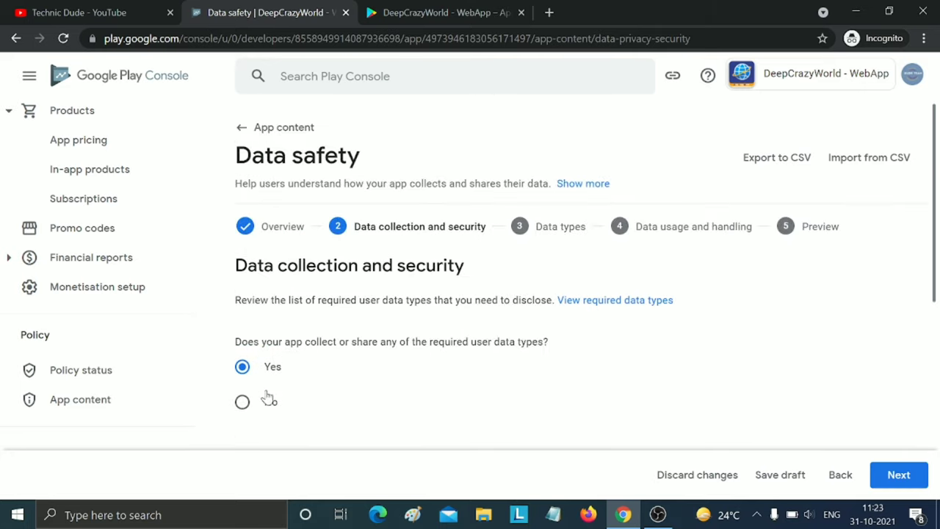
left_click(243, 404)
scroll(412, 292, "down", 2)
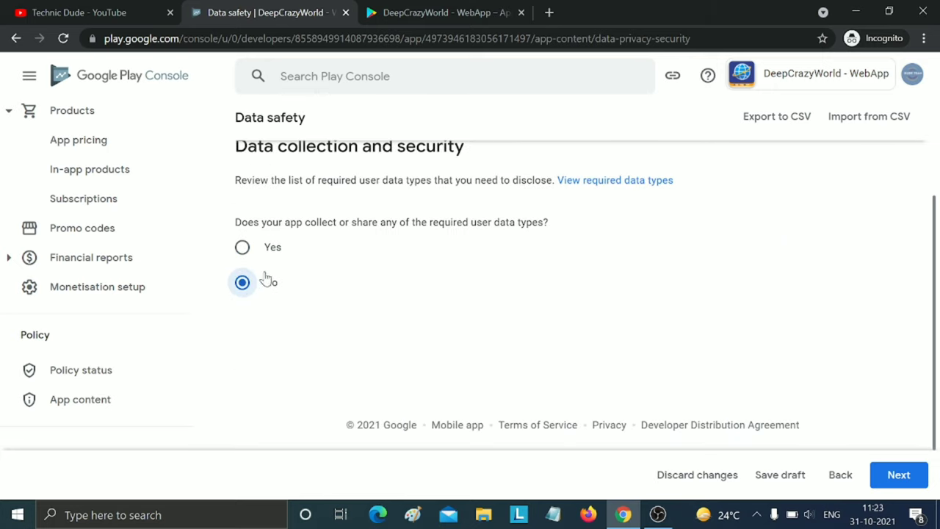
left_click(242, 247)
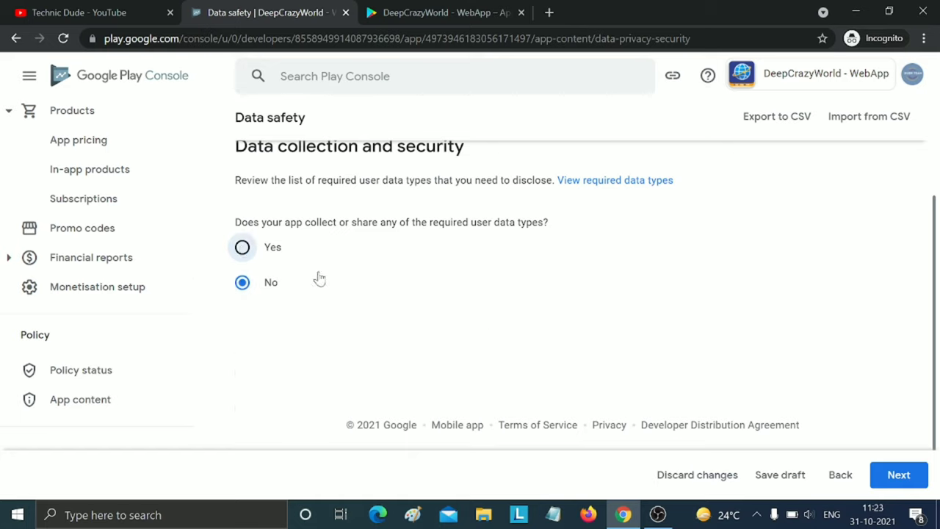
scroll(338, 319, "down", 3)
scroll(339, 319, "up", 3)
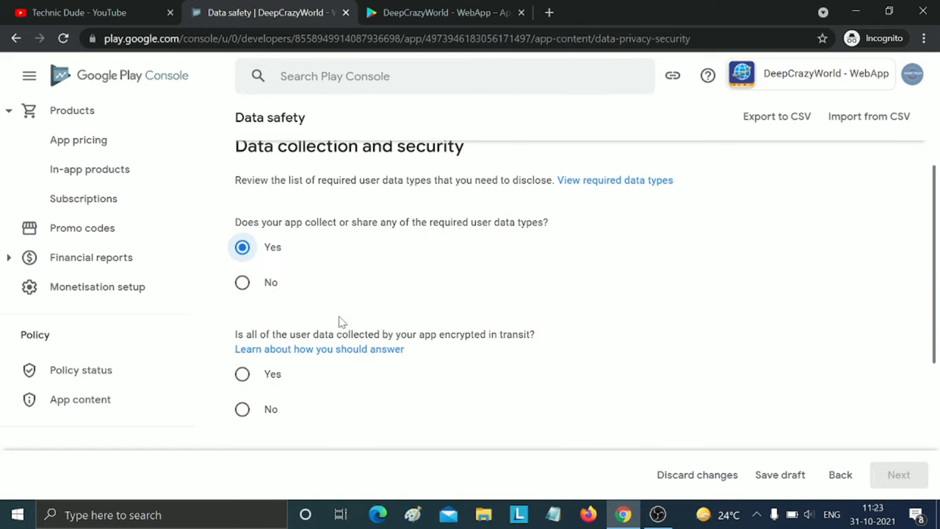
left_click(243, 283)
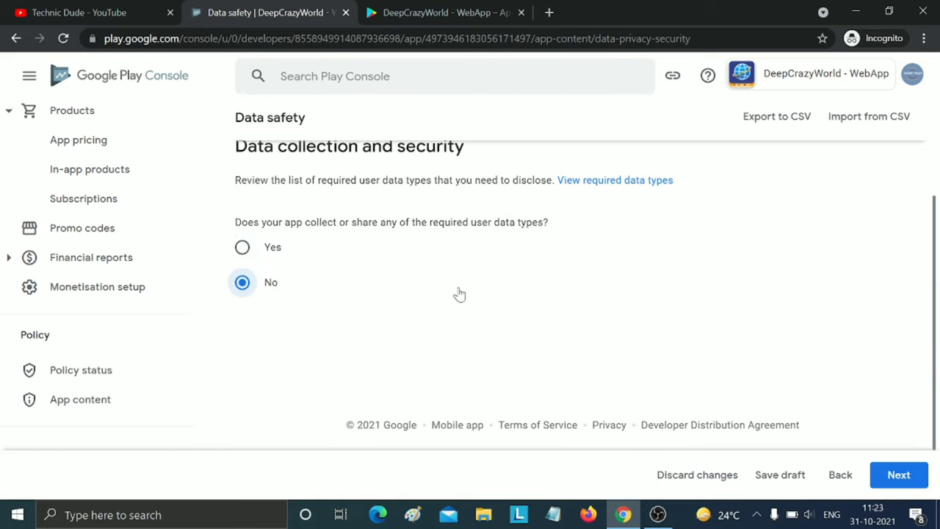
Step: Continue to the Store Listing preview and review its security practices and privacy policy sections
scroll(369, 319, "up", 2)
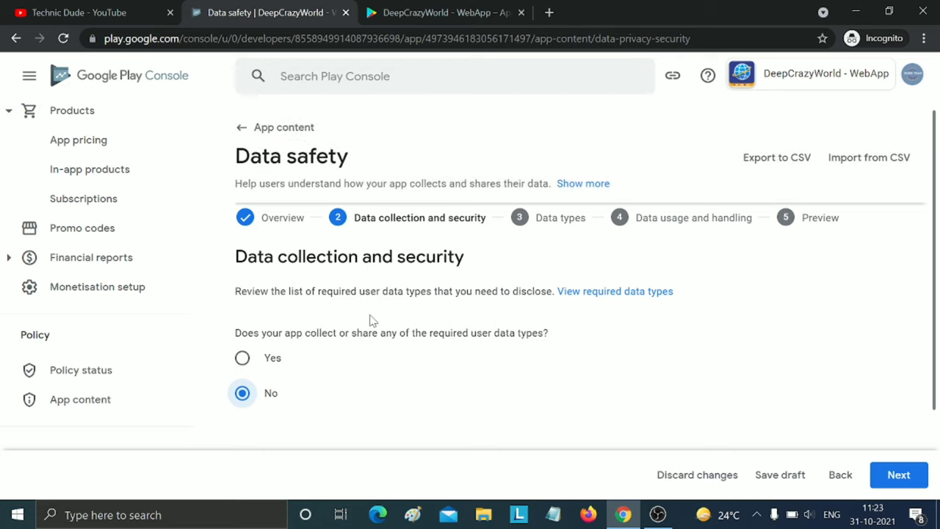
left_click(897, 476)
scroll(744, 383, "down", 1)
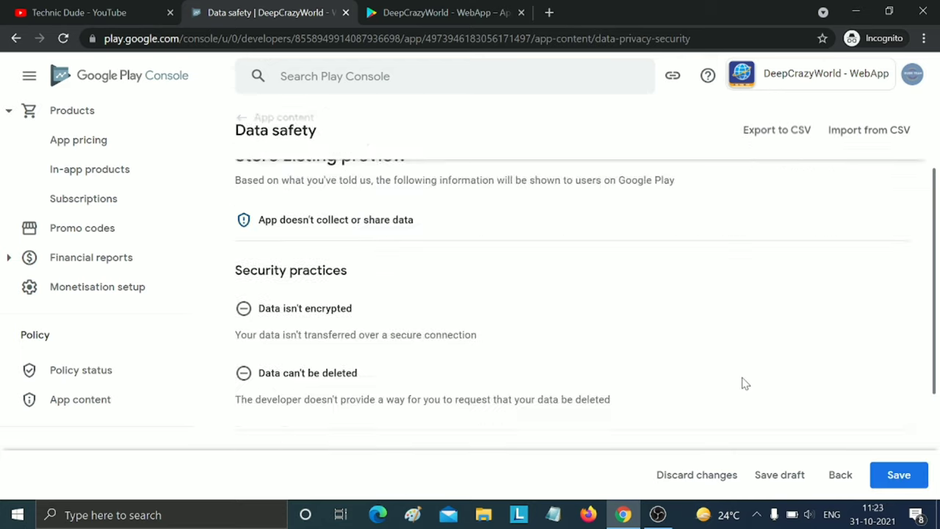
scroll(297, 318, "down", 2)
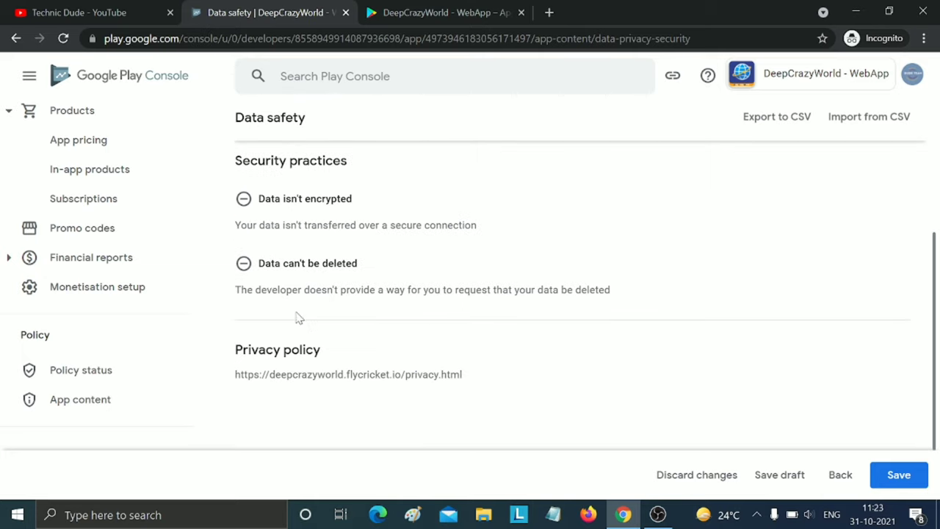
Step: Save the Data safety answers from the Store Listing preview
scroll(518, 371, "up", 2)
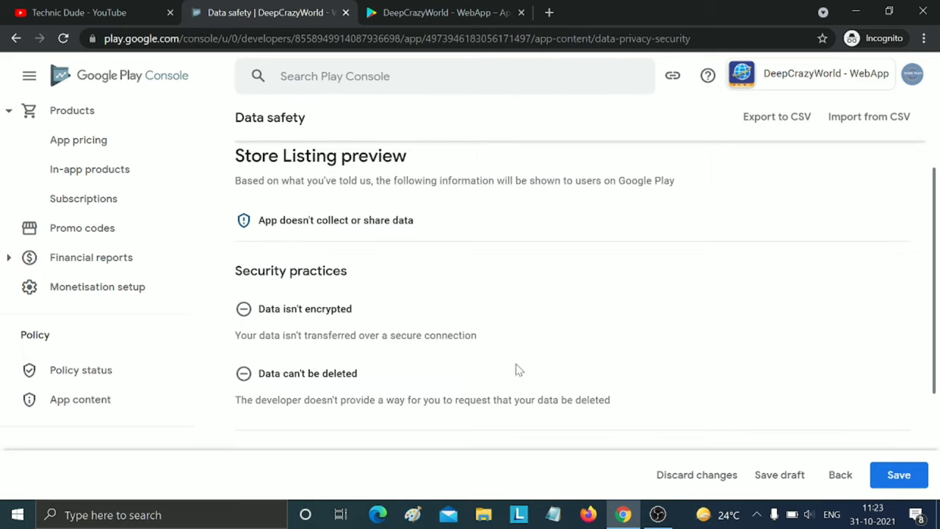
left_click(889, 476)
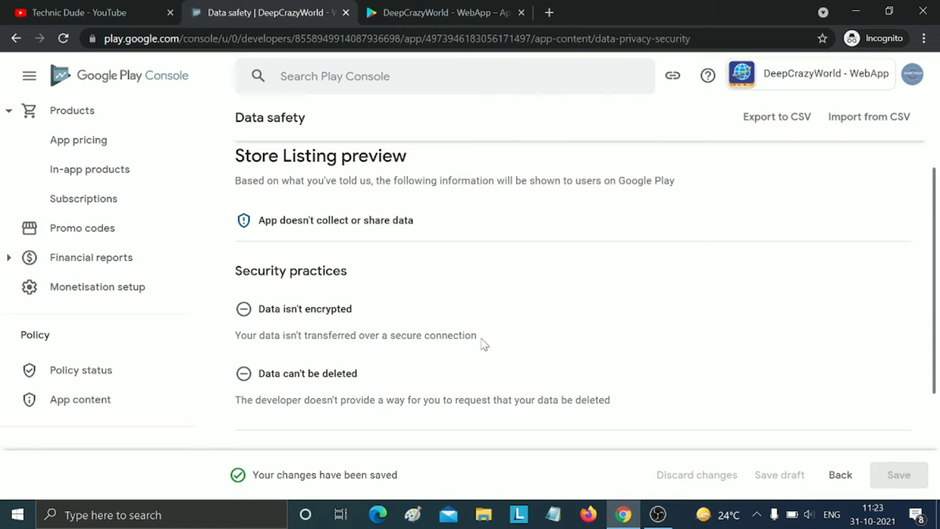
scroll(483, 344, "up", 2)
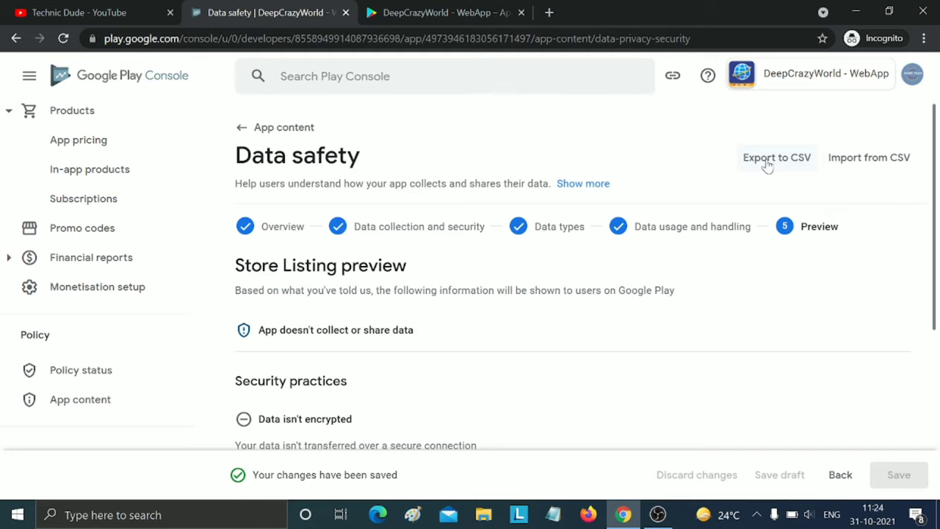
Step: Export the Data safety answers to CSV and show the downloaded data_safety_export.csv in its folder
left_click(850, 166)
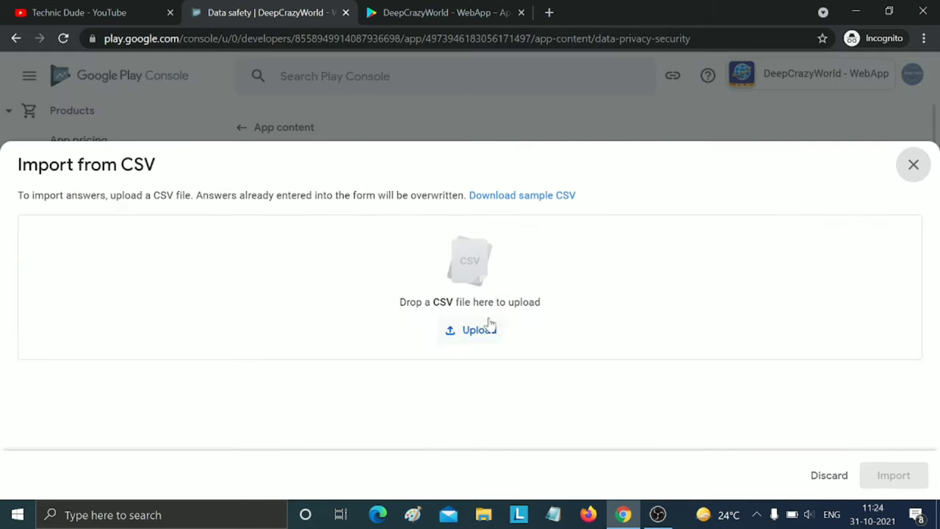
left_click(914, 165)
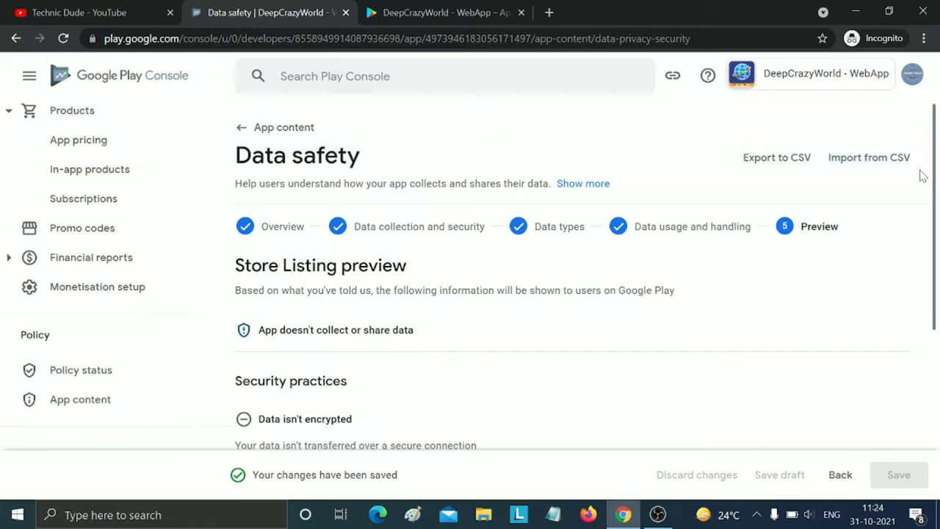
left_click(787, 170)
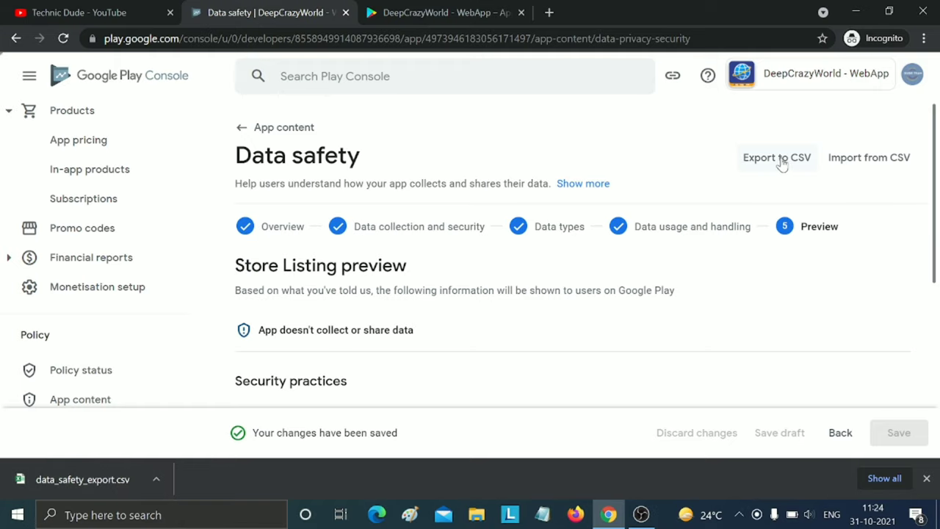
left_click(126, 485)
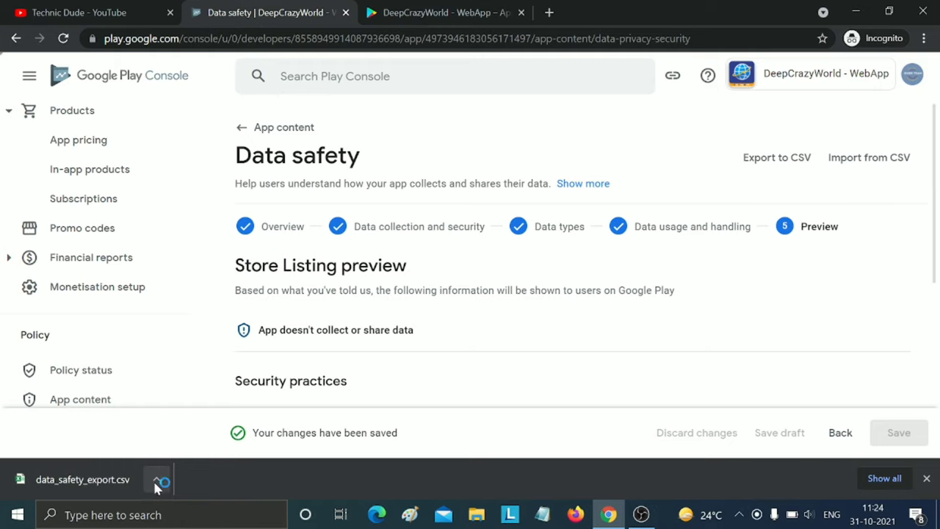
left_click(157, 482)
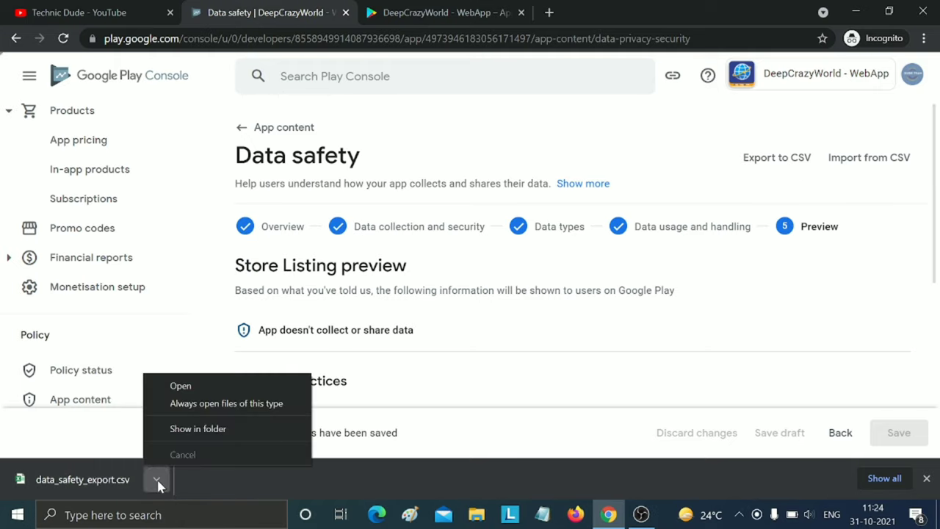
left_click(198, 429)
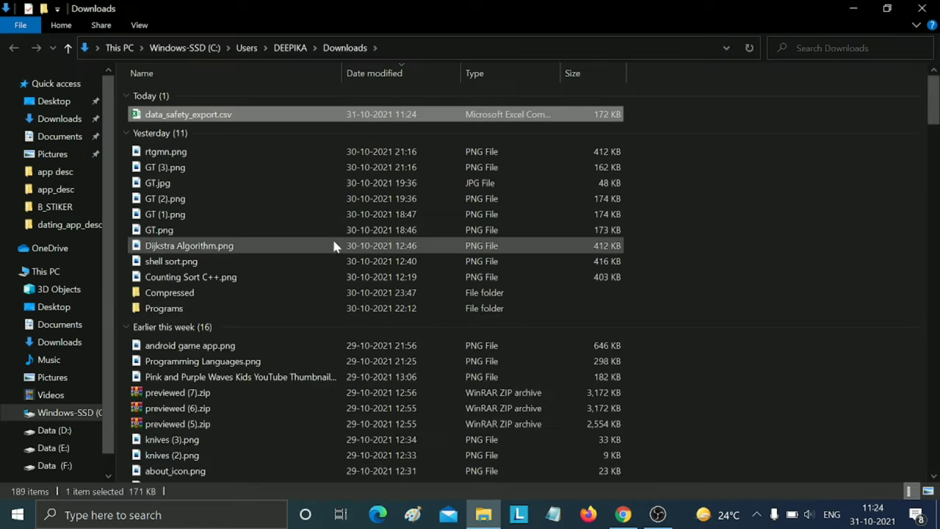
Step: Open data_safety_export.csv in Notepad, look through the exported questions and responses, and close the file
double_click(278, 122)
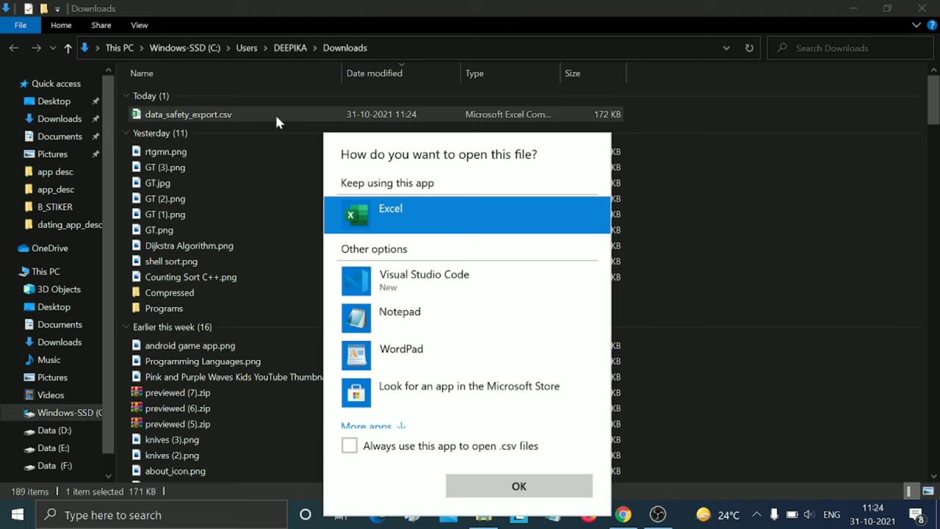
left_click(425, 323)
left_click(495, 486)
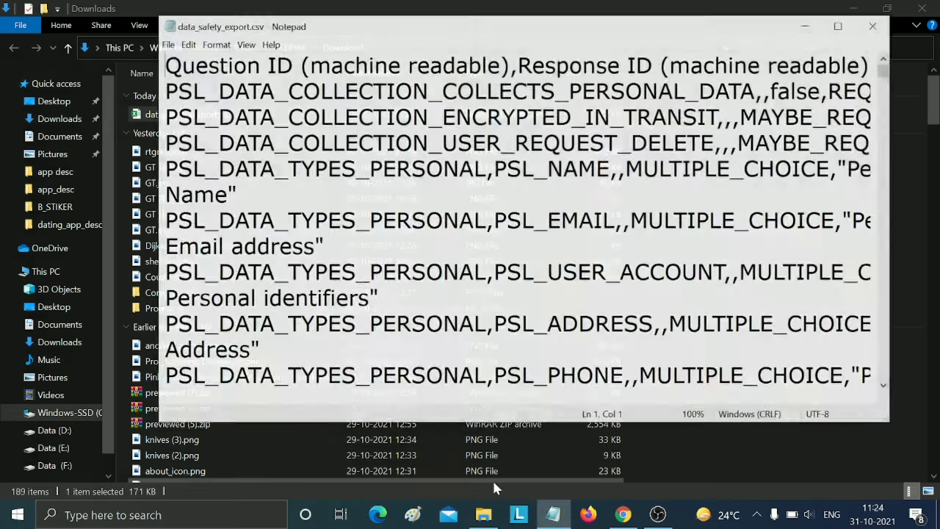
scroll(518, 220, "down", 10)
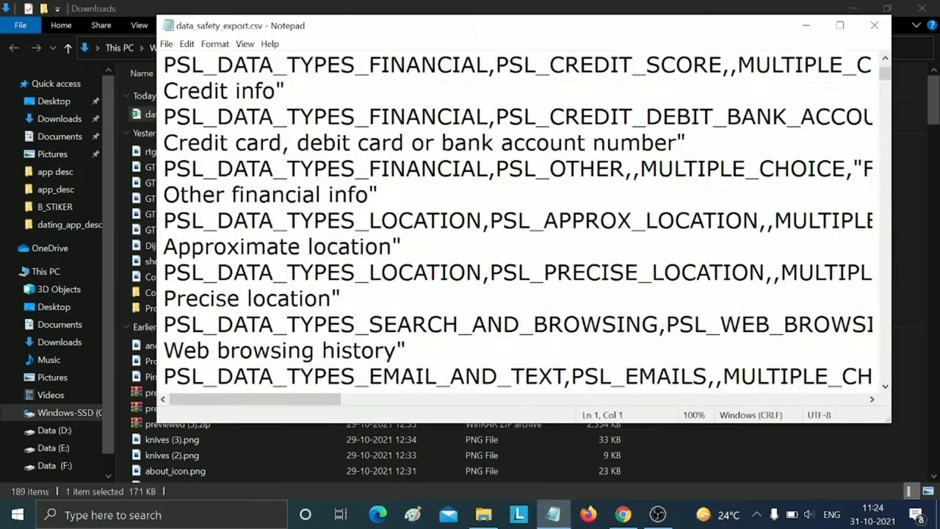
scroll(518, 220, "up", 10)
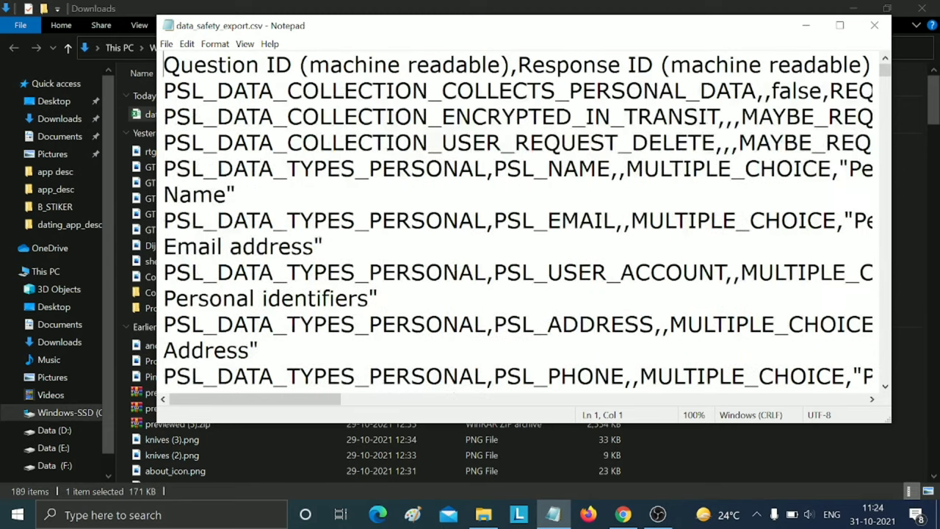
left_click(874, 25)
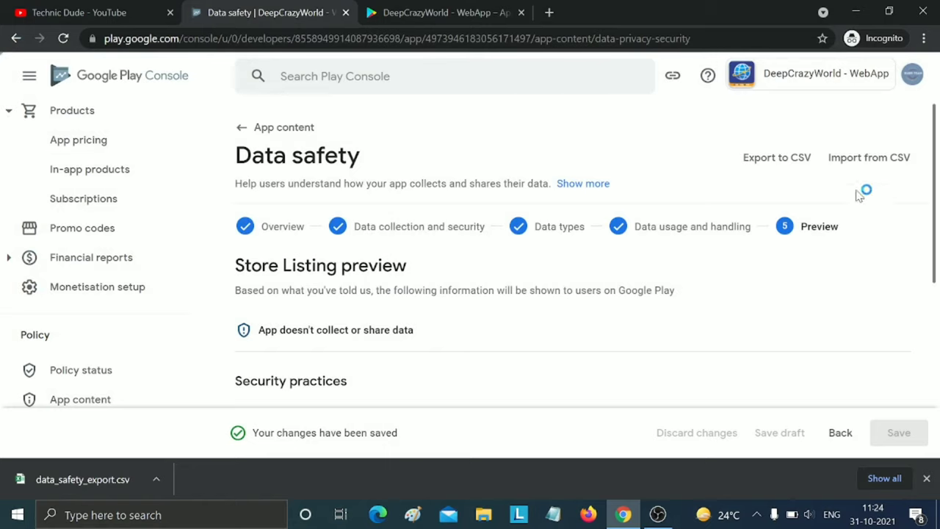
left_click(851, 160)
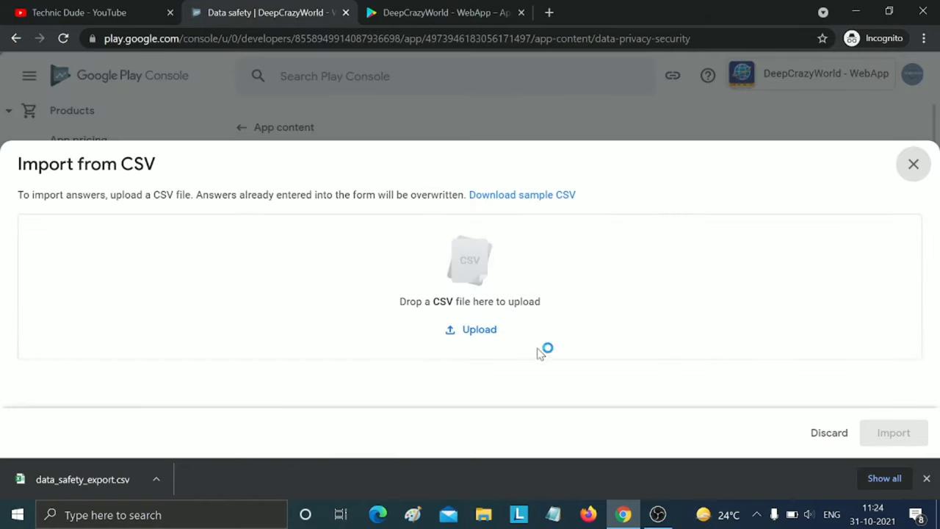
left_click(456, 329)
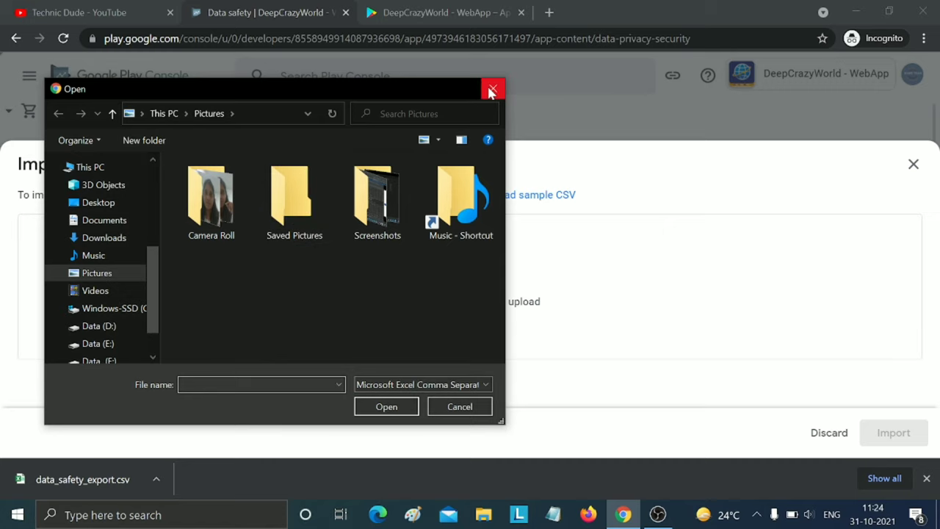
left_click(491, 89)
left_click(913, 164)
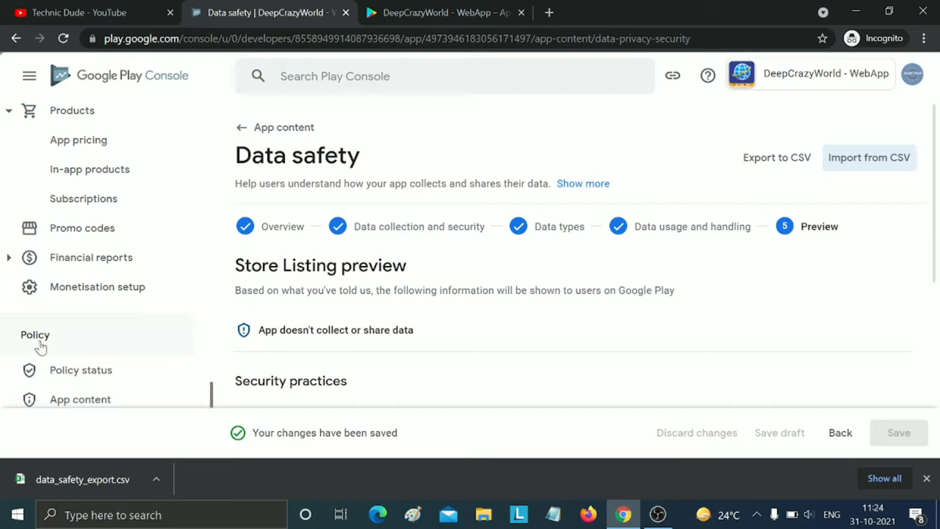
Step: Dismiss the download bar, go to the App content page and reload it
scroll(71, 334, "down", 1)
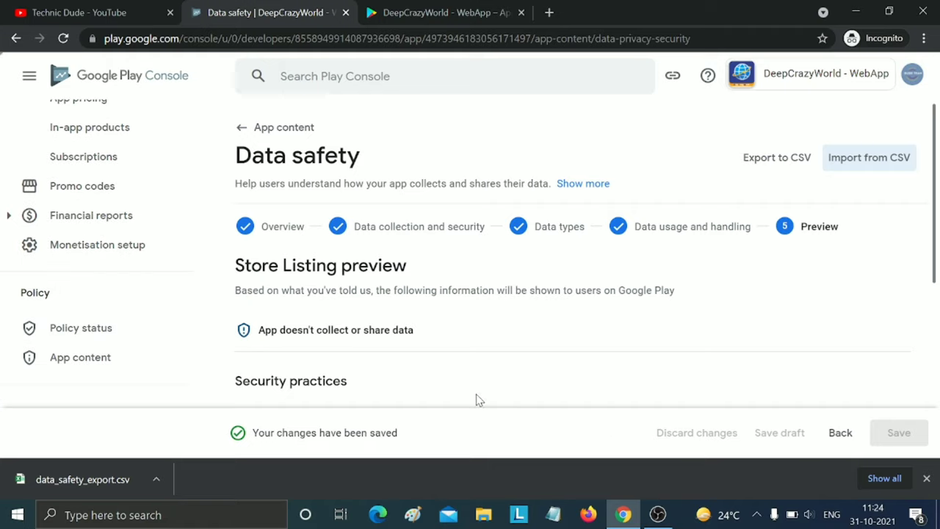
left_click(927, 479)
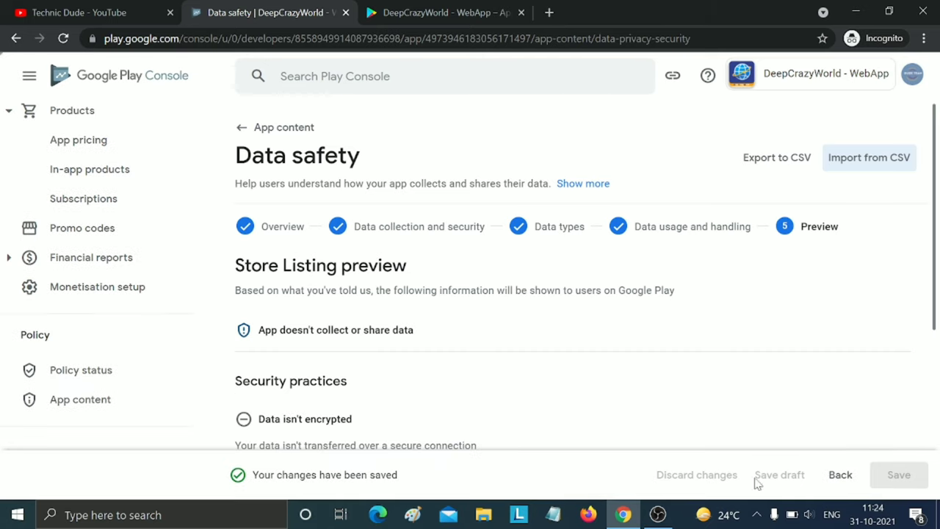
left_click(66, 411)
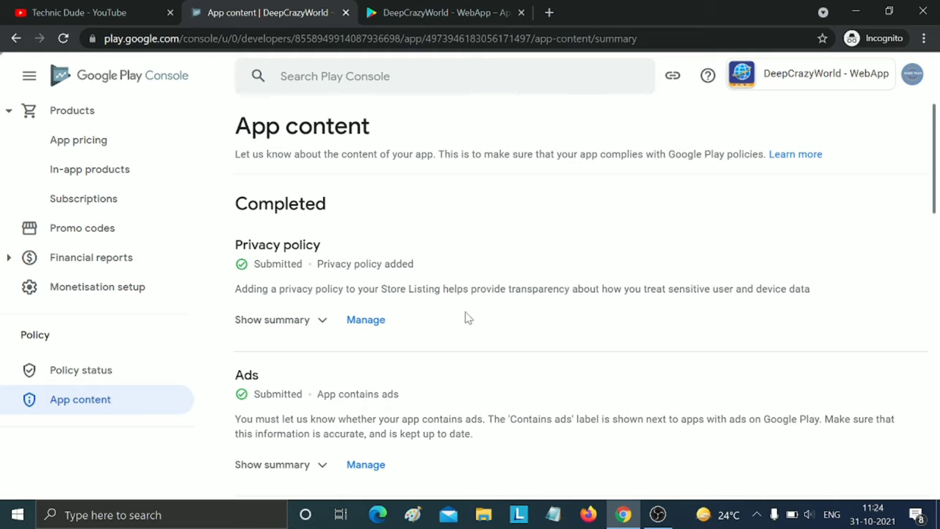
left_click(63, 38)
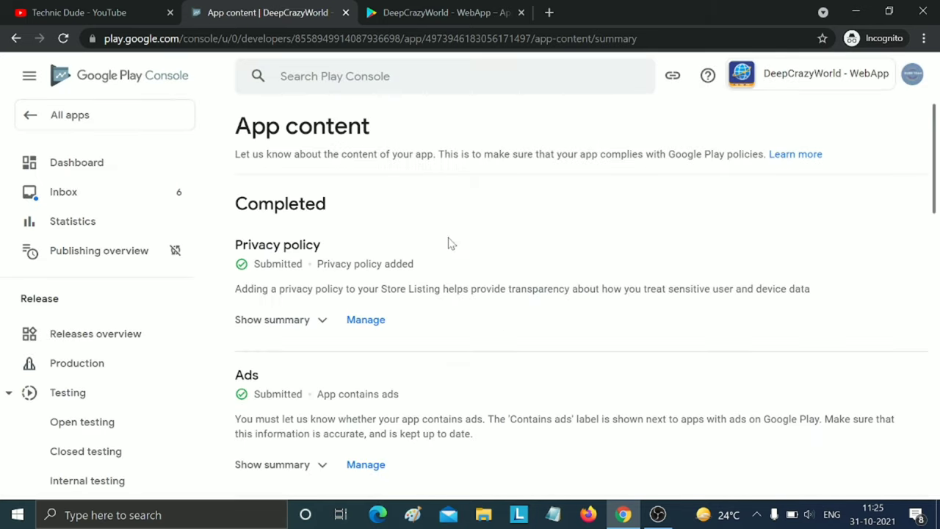
Step: Review the Ads declaration in App content and return to the overview without changing it
scroll(472, 349, "down", 2)
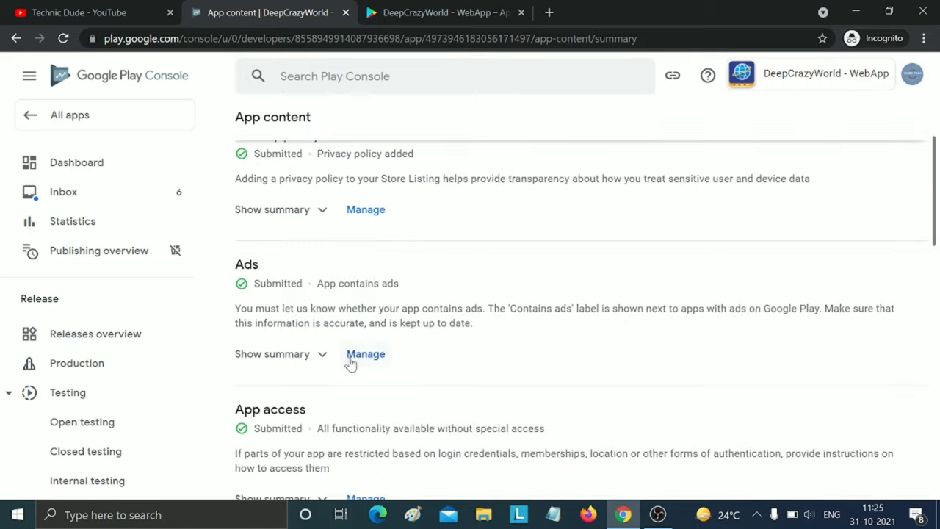
left_click(365, 356)
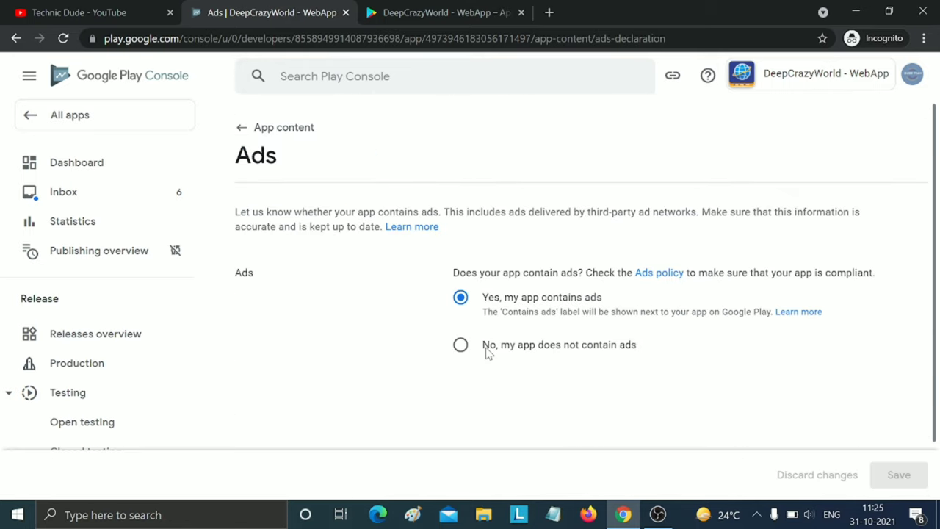
left_click(240, 127)
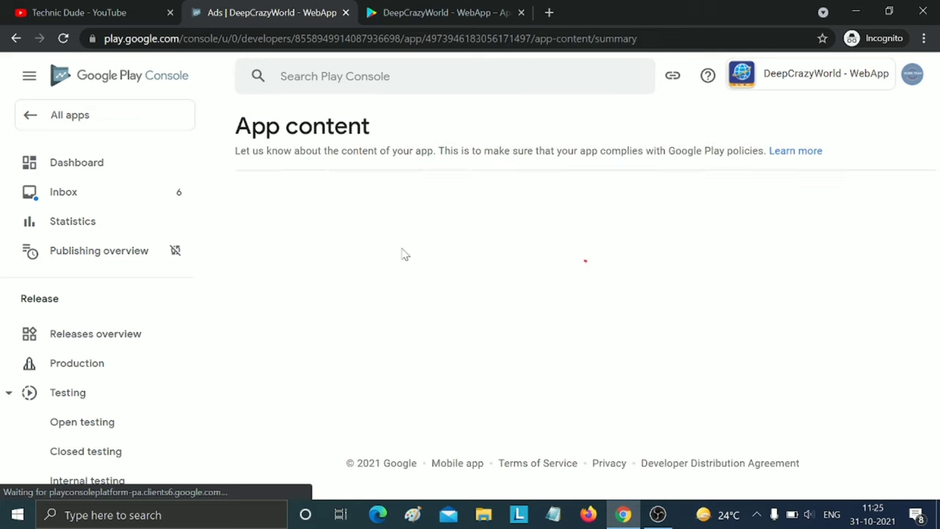
Step: Review the App access declaration in App content and leave it without changes
scroll(407, 260, "down", 2)
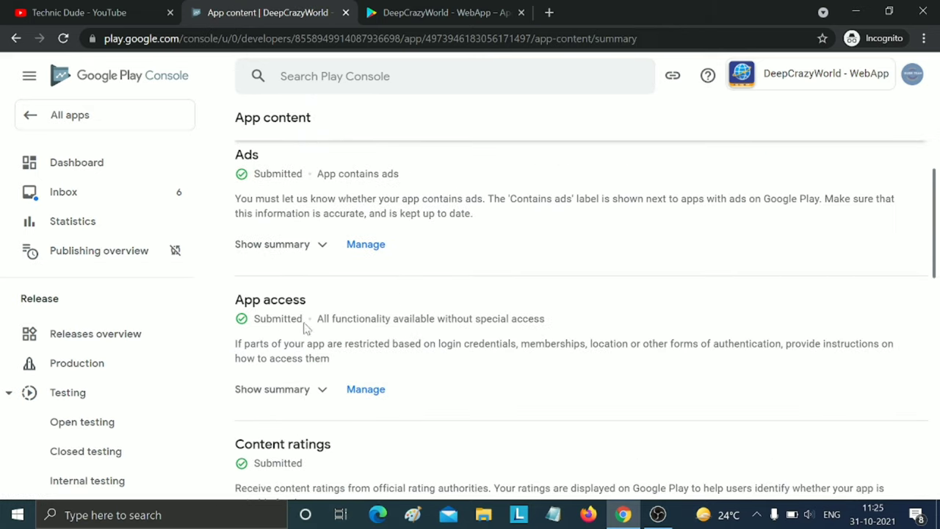
scroll(350, 335, "down", 2)
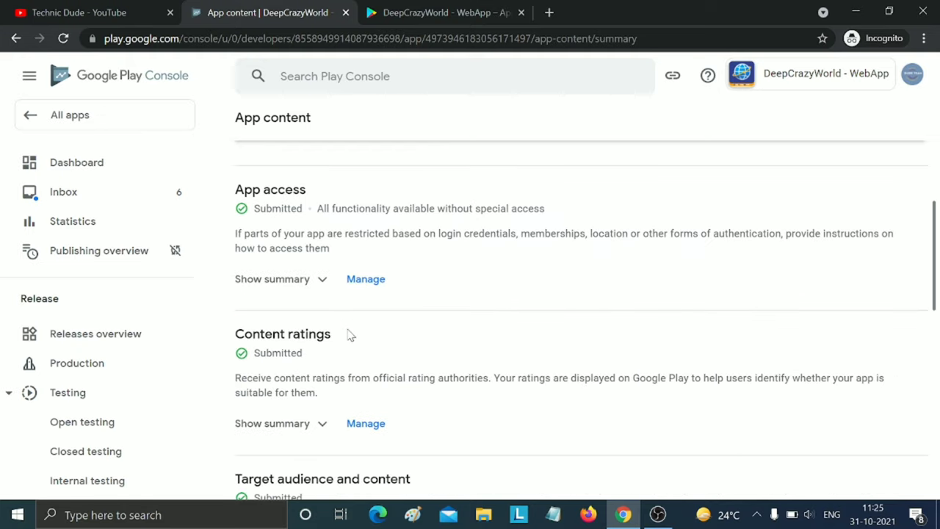
left_click(365, 285)
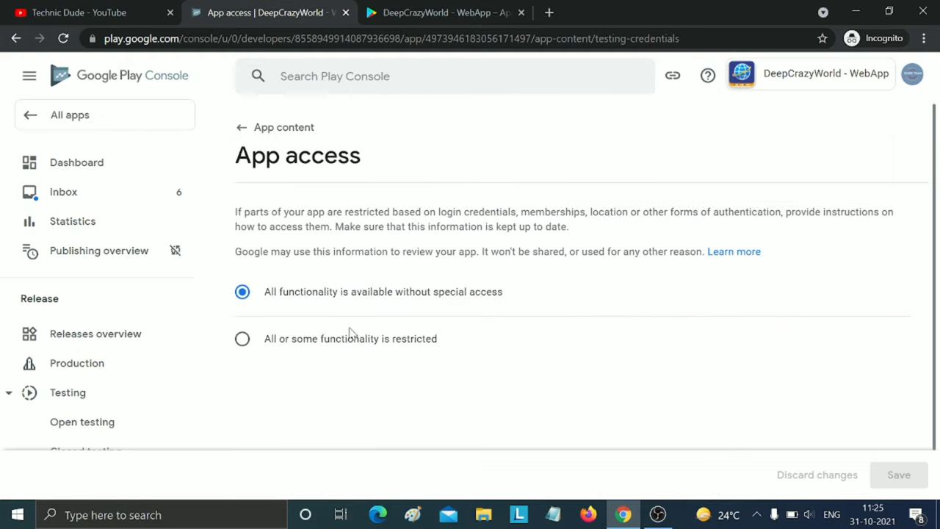
left_click(238, 127)
Step: Look over the remaining App content sections and open Target audience and content to review its target age groups
scroll(360, 300, "down", 2)
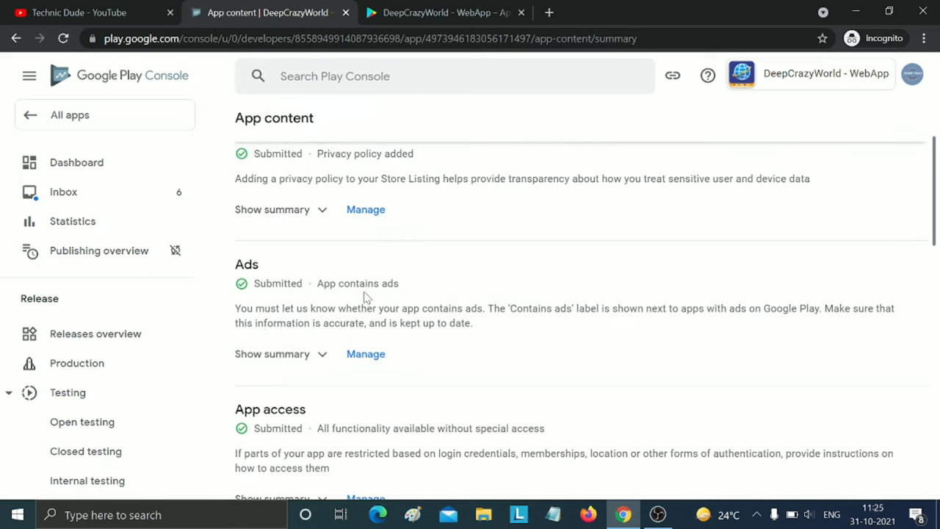
scroll(354, 354, "down", 2)
scroll(580, 309, "down", 2)
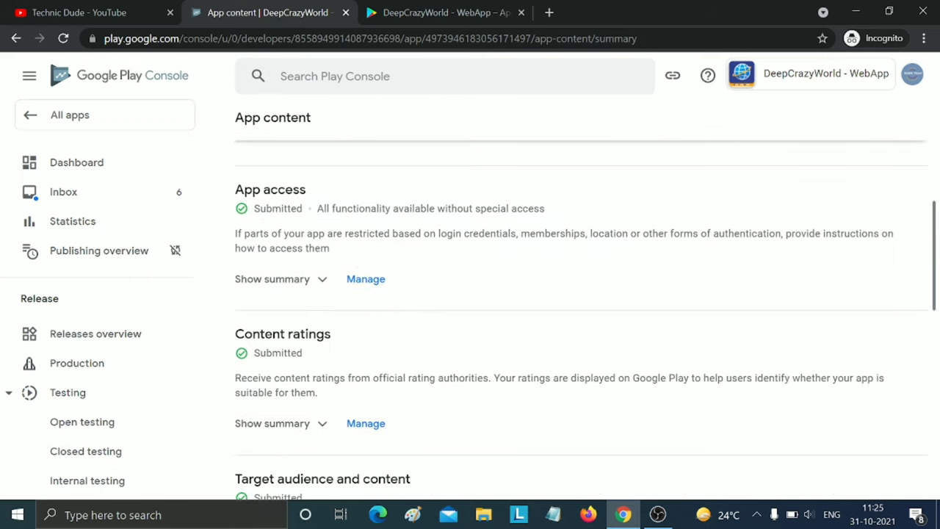
scroll(405, 341, "down", 2)
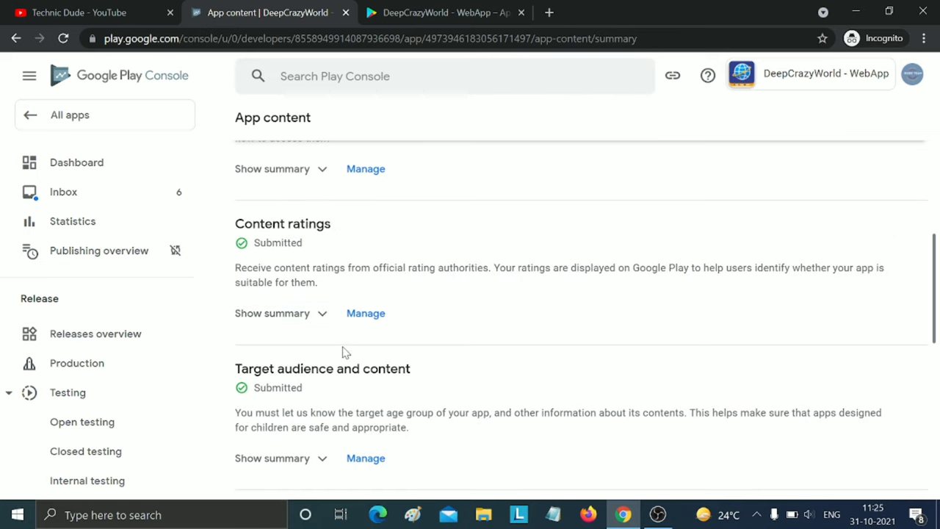
scroll(345, 352, "down", 2)
left_click_drag(235, 258, 406, 259)
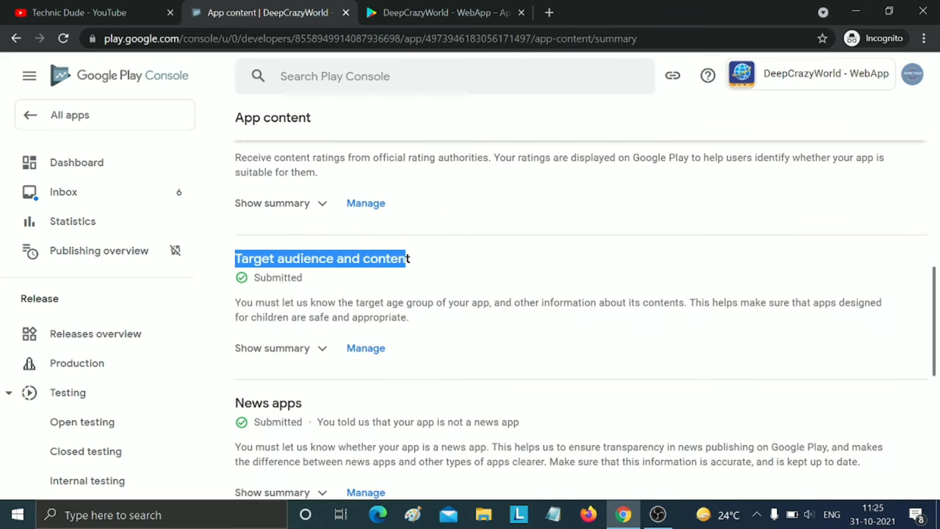
left_click(442, 261)
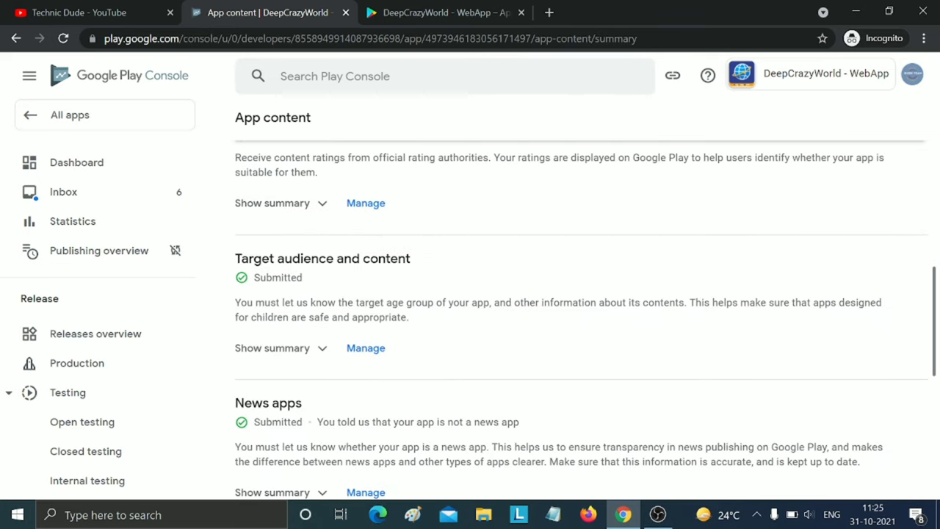
left_click(353, 357)
scroll(424, 321, "down", 3)
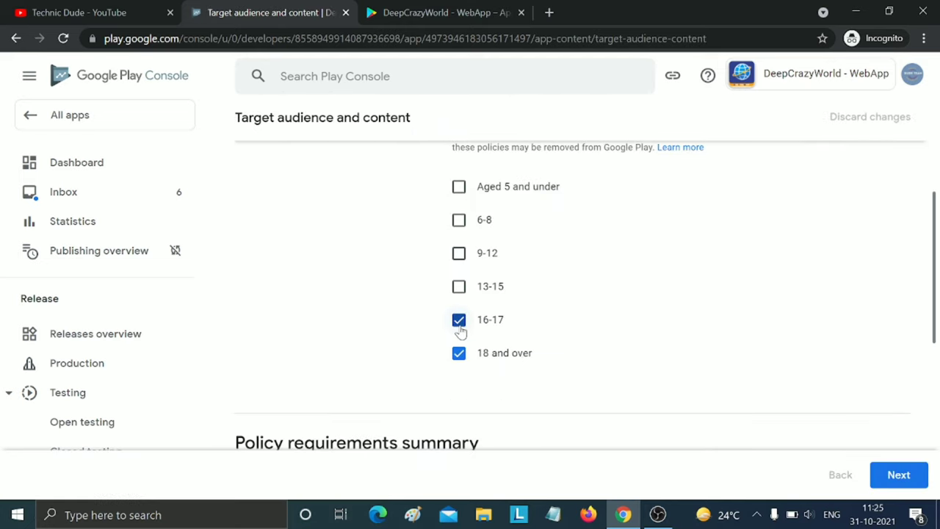
Step: Clear the 16-17 target age group and select it again
left_click(459, 322)
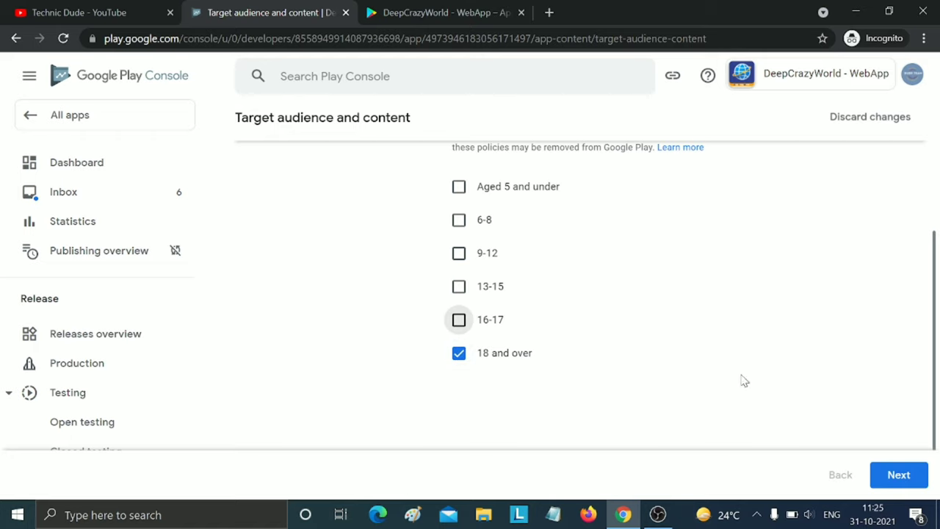
left_click(459, 321)
scroll(477, 294, "up", 3)
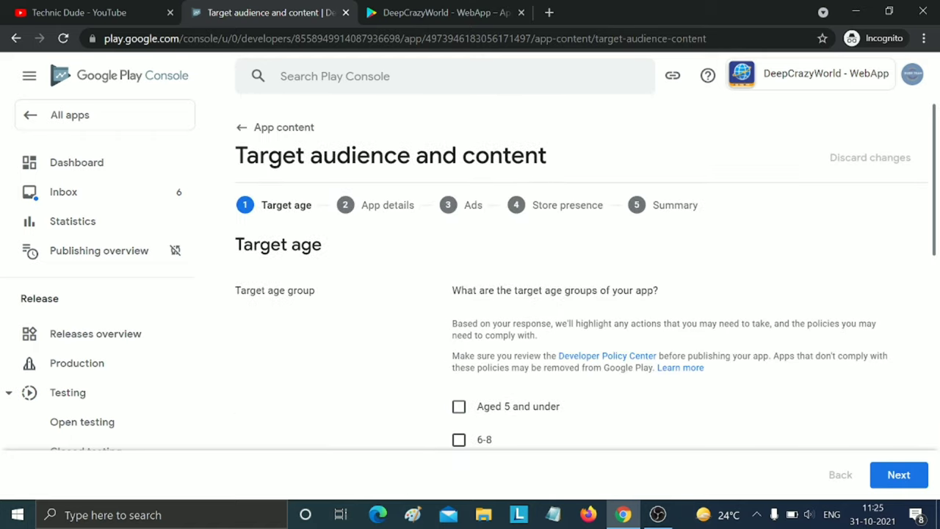
Step: Return to the App content overview and review the News apps, COVID-19 contact tracing and Data safety declarations
left_click(242, 128)
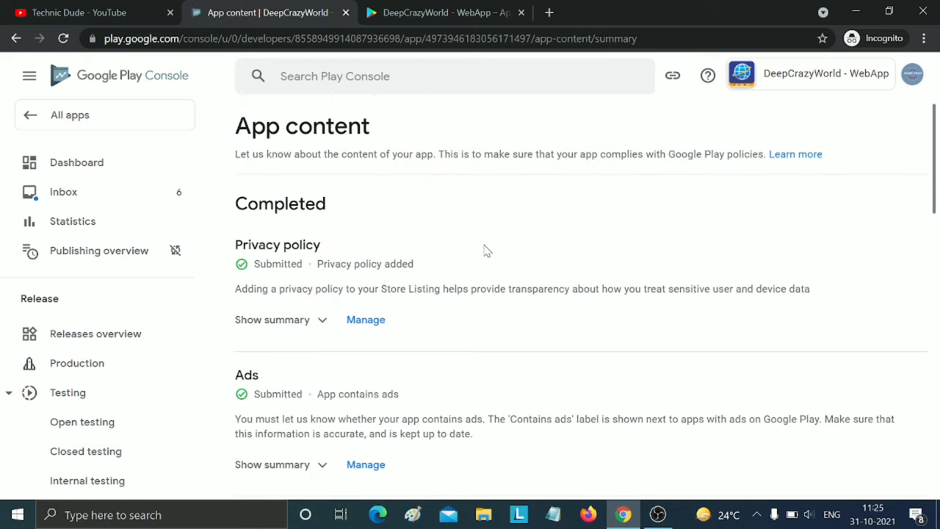
scroll(477, 257, "down", 7)
scroll(458, 281, "down", 3)
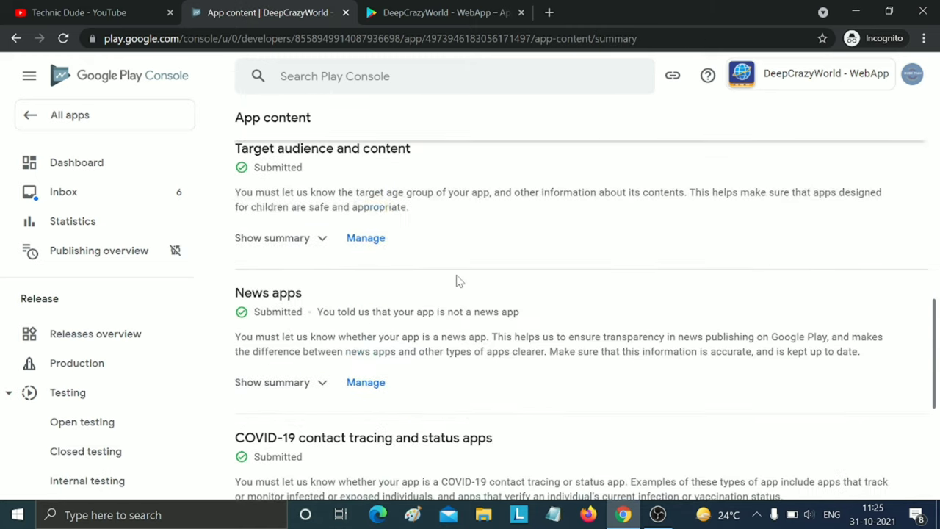
scroll(373, 312, "down", 2)
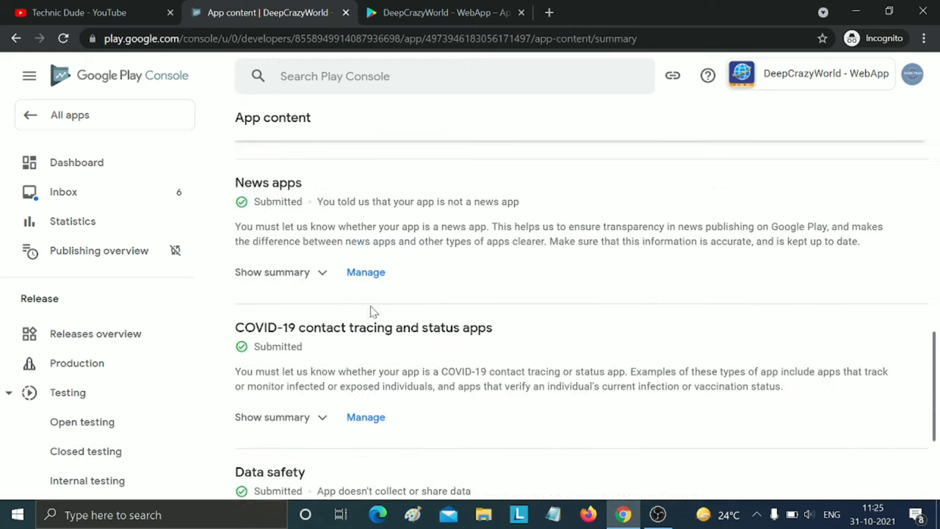
scroll(344, 368, "down", 3)
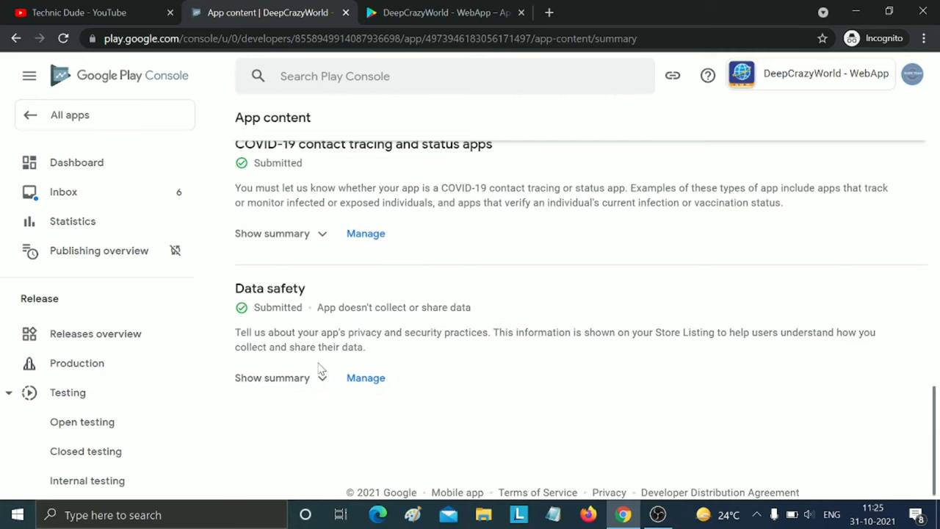
scroll(370, 347, "up", 9)
Step: Start a new production release and look over its app bundle upload and previous release sections
scroll(113, 394, "down", 2)
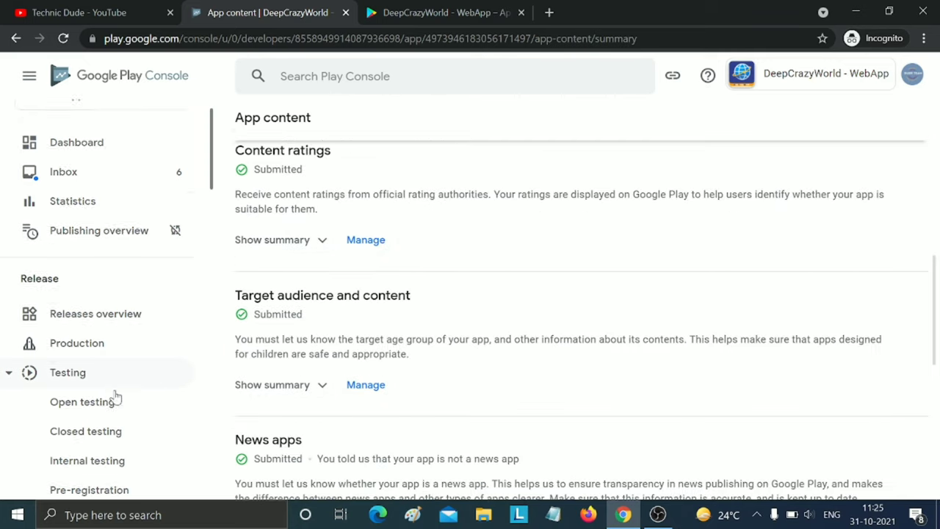
scroll(122, 367, "down", 10)
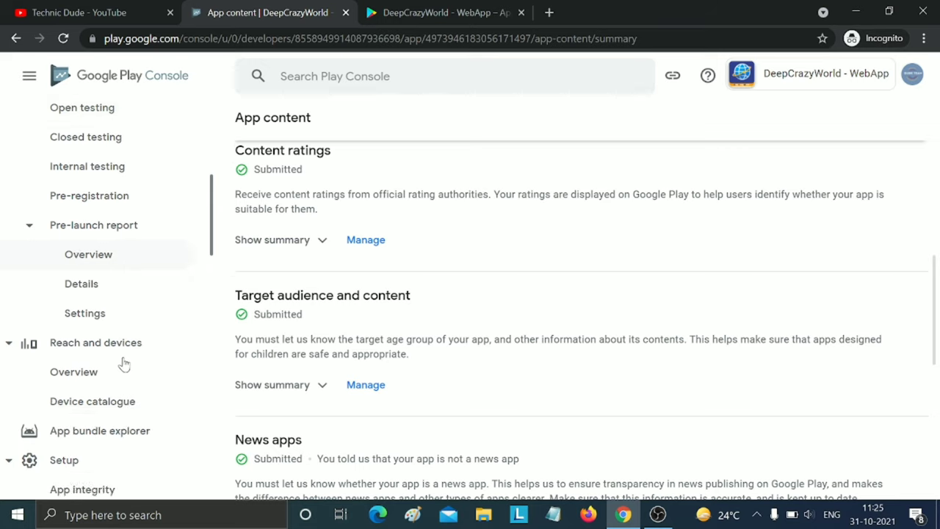
scroll(125, 364, "up", 8)
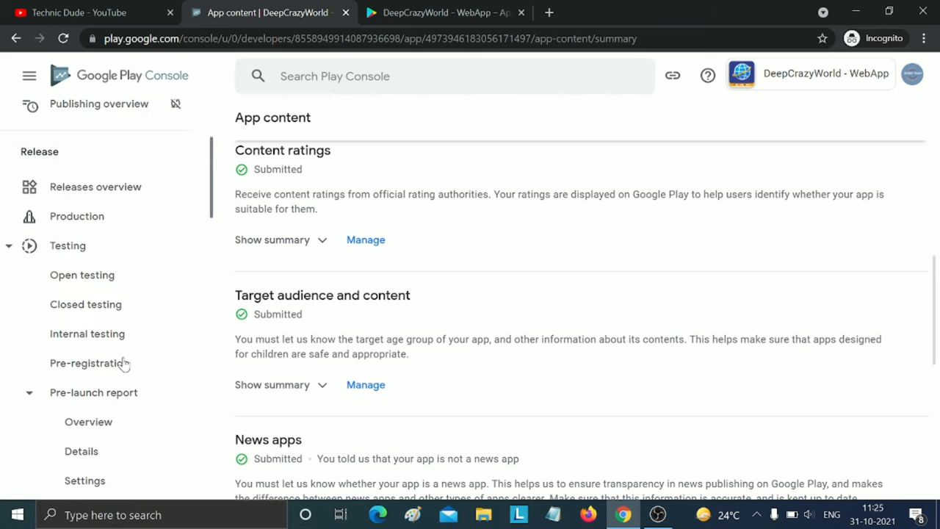
left_click(114, 233)
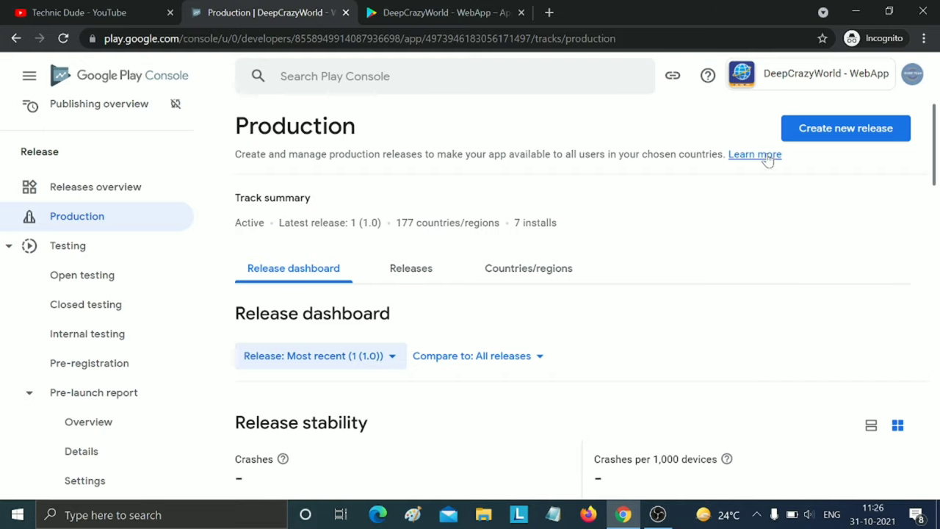
left_click(830, 131)
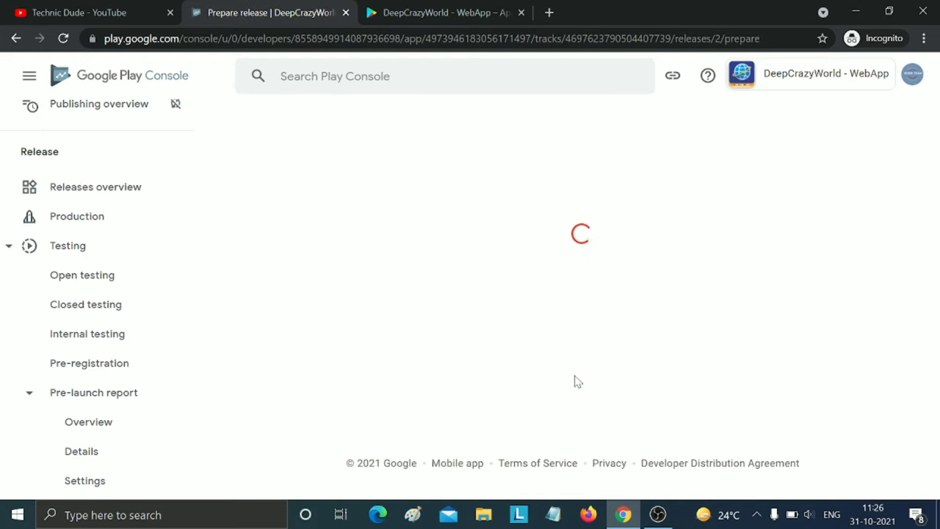
scroll(575, 379, "down", 3)
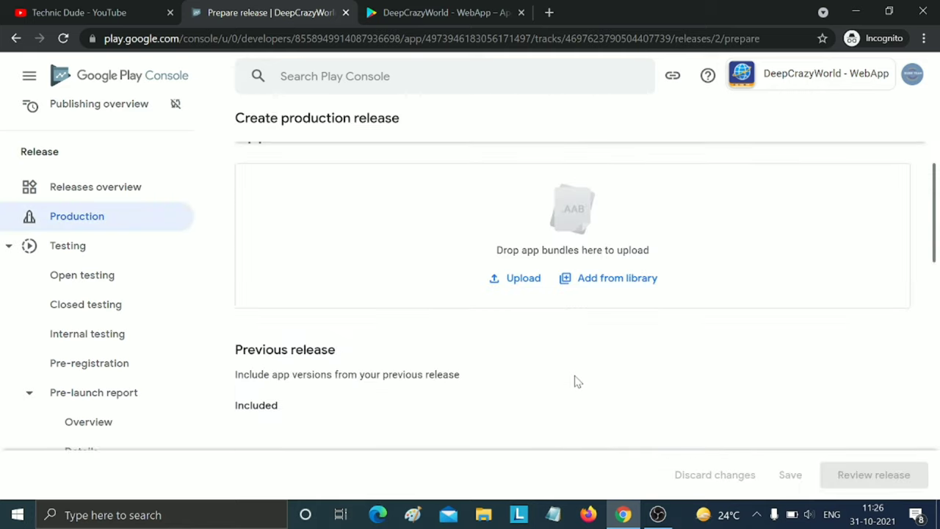
scroll(572, 363, "down", 3)
scroll(656, 415, "down", 4)
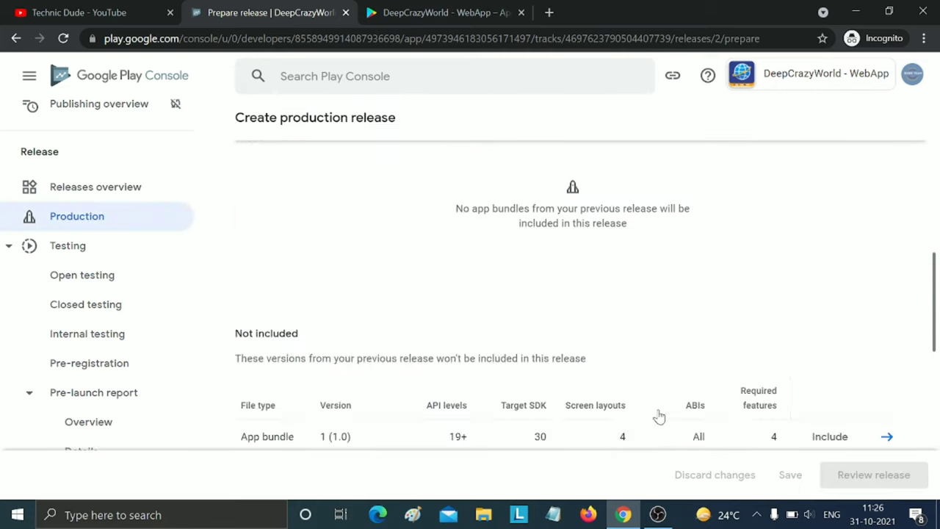
scroll(496, 300, "up", 7)
scroll(499, 300, "up", 3)
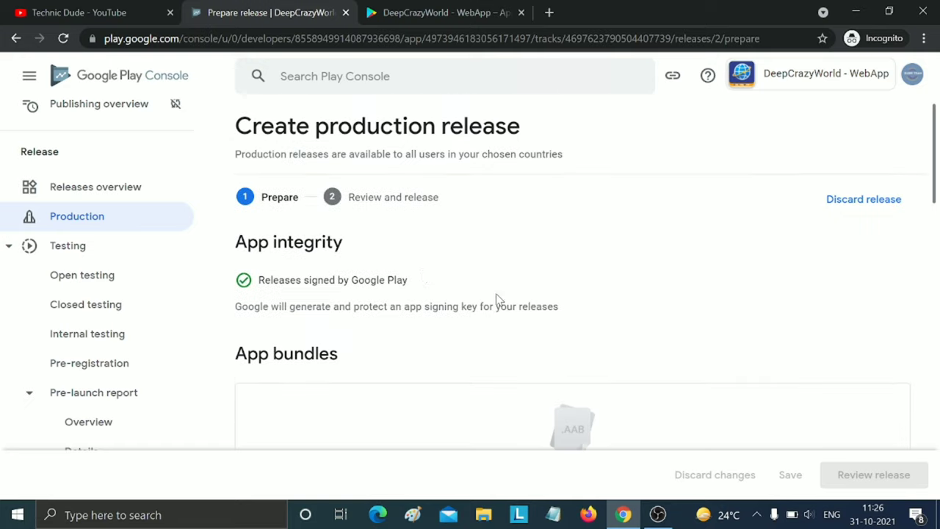
Step: Discard the newly started production release and confirm the discard
left_click(833, 199)
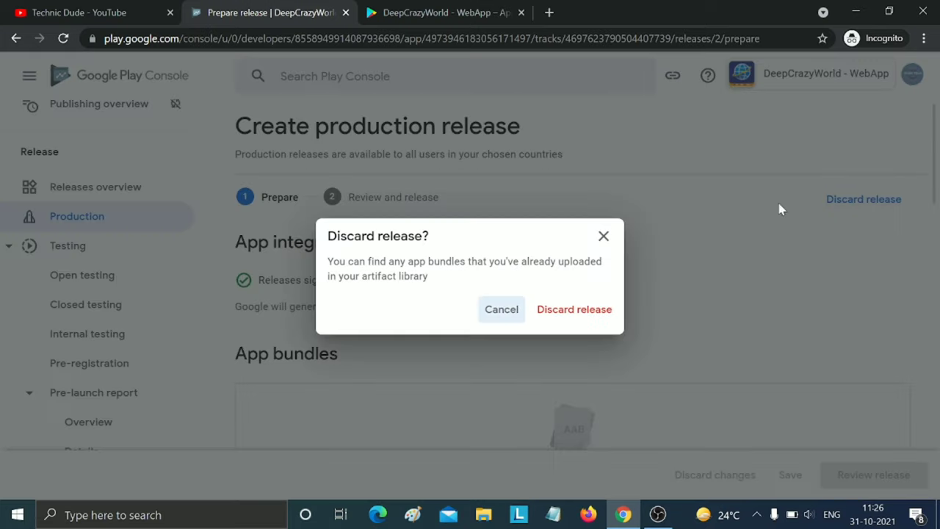
left_click(587, 310)
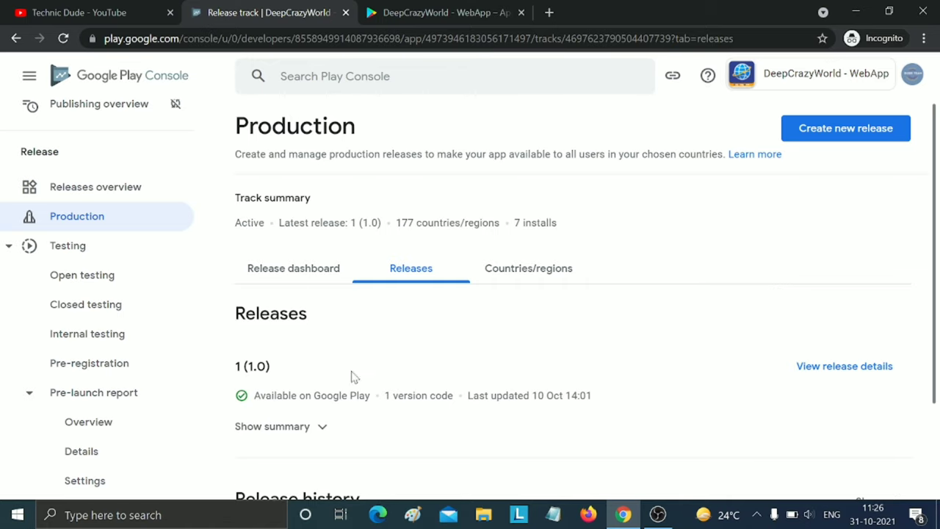
Step: Open the Main store listing and review the app name, short description and full description without editing them
scroll(126, 307, "up", 1)
scroll(126, 283, "up", 1)
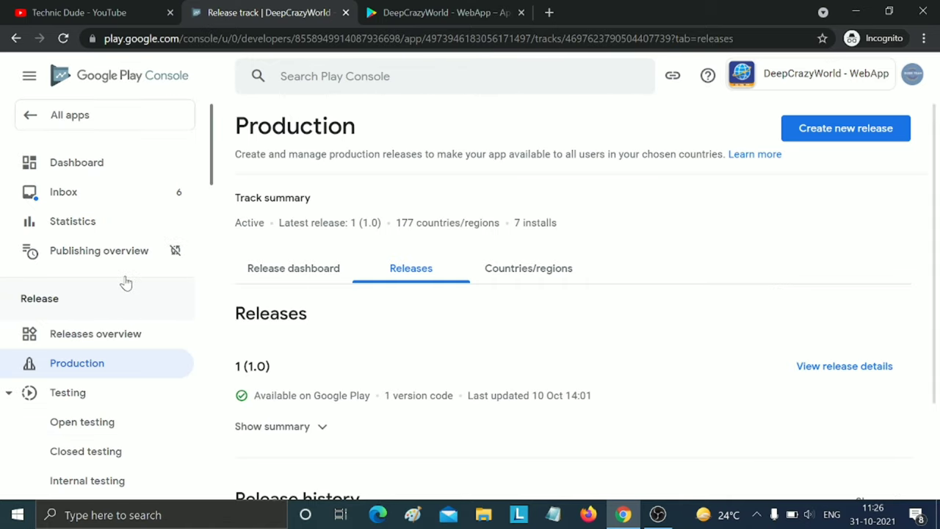
scroll(125, 282, "down", 4)
scroll(126, 283, "down", 5)
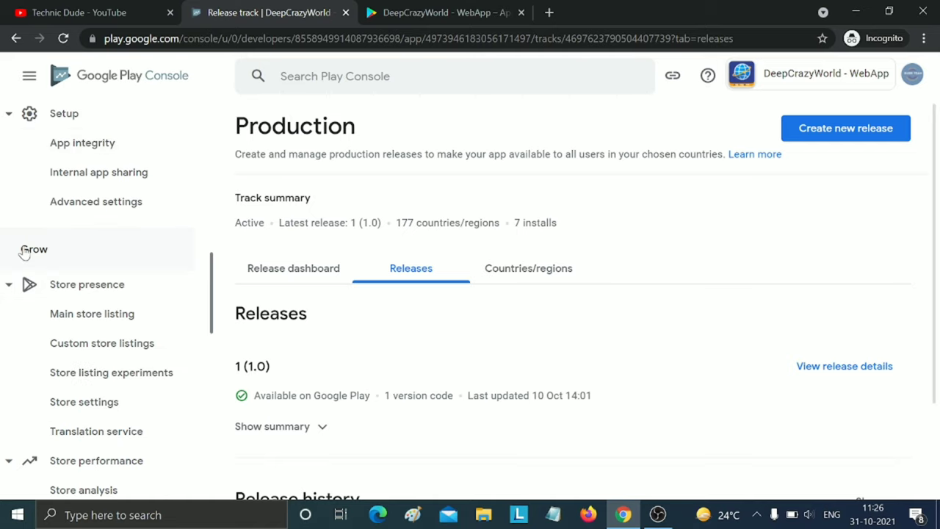
left_click(92, 316)
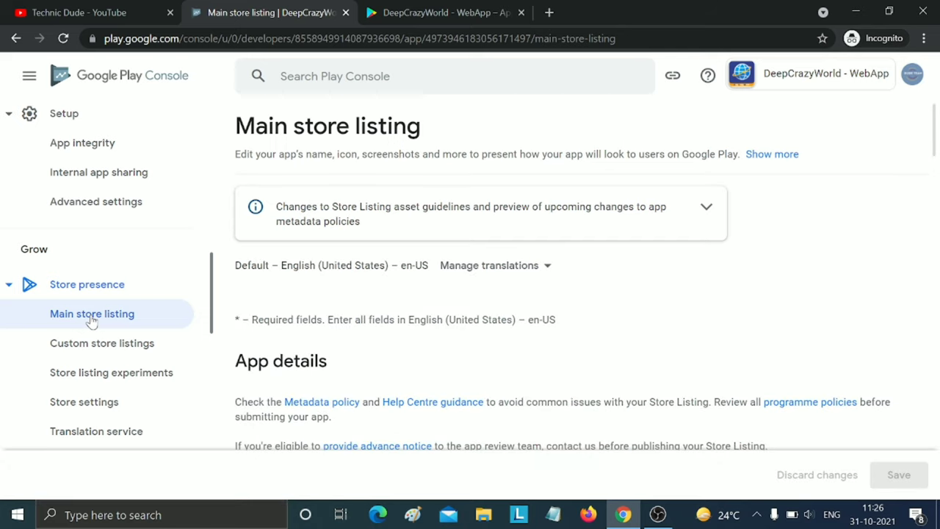
scroll(433, 196, "down", 4)
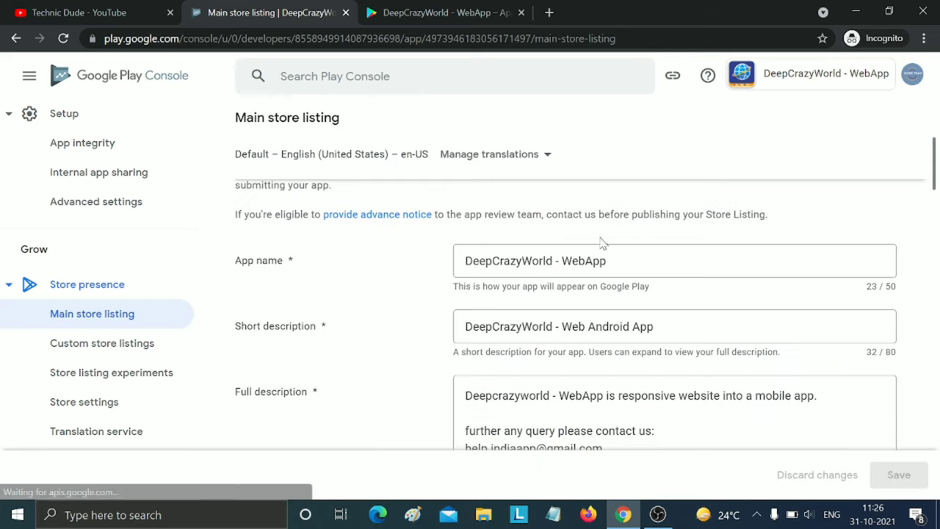
left_click(607, 261)
left_click(654, 326)
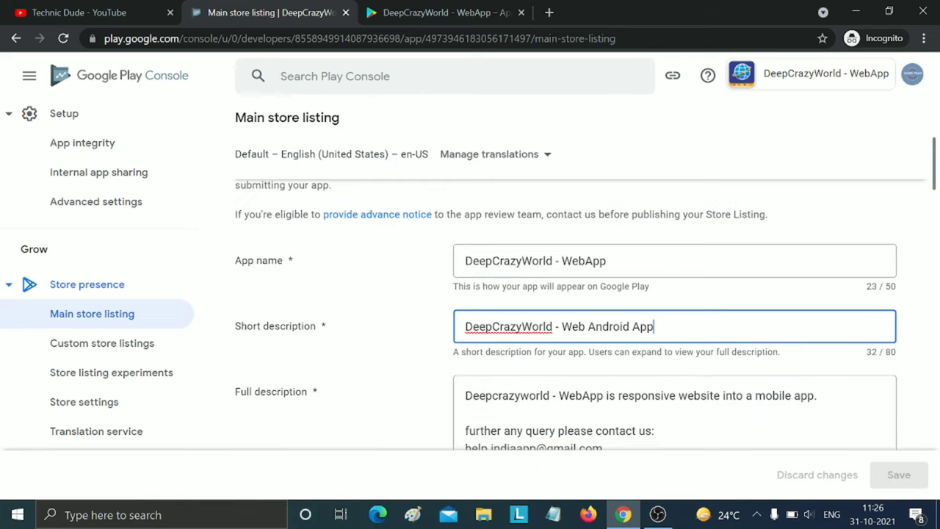
scroll(741, 294, "down", 2)
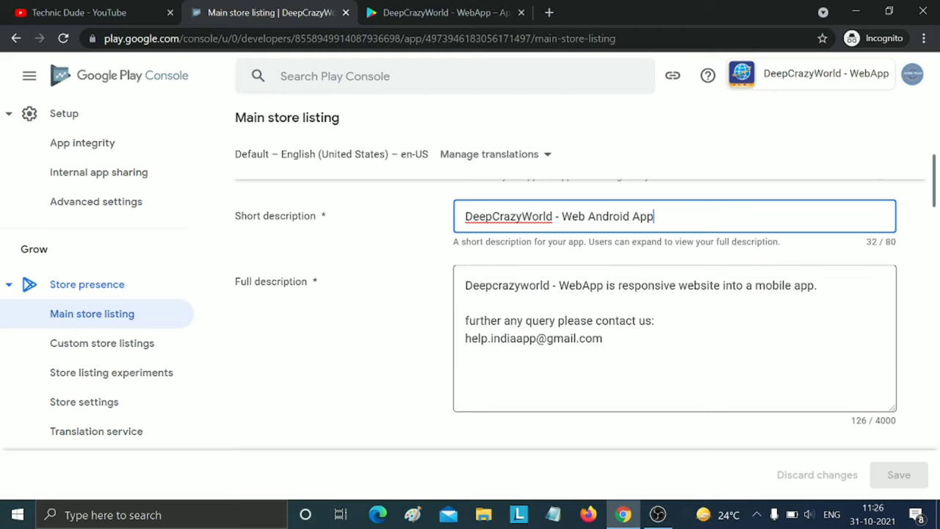
Step: Examine the store listing's graphics, from app icon and feature graphic to phone and tablet screenshots, and check the Video field
scroll(686, 356, "down", 2)
scroll(748, 351, "down", 4)
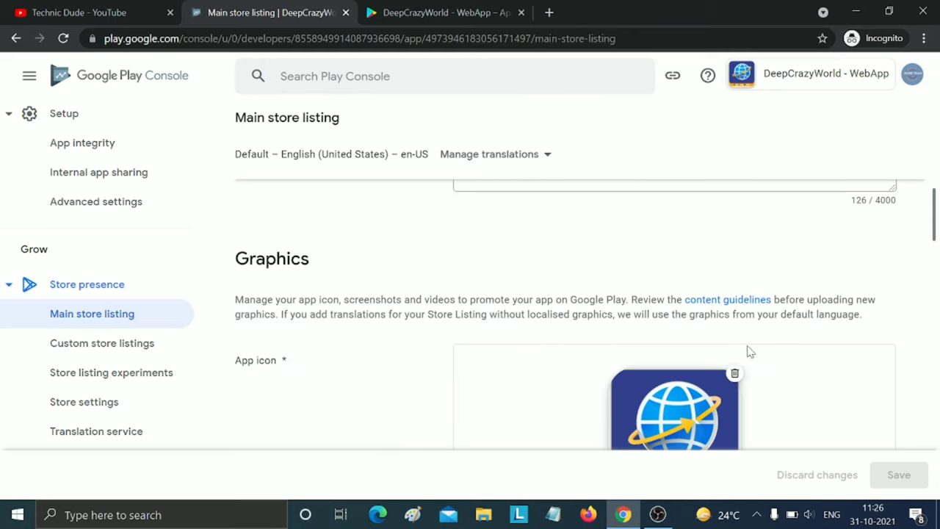
scroll(661, 360, "down", 4)
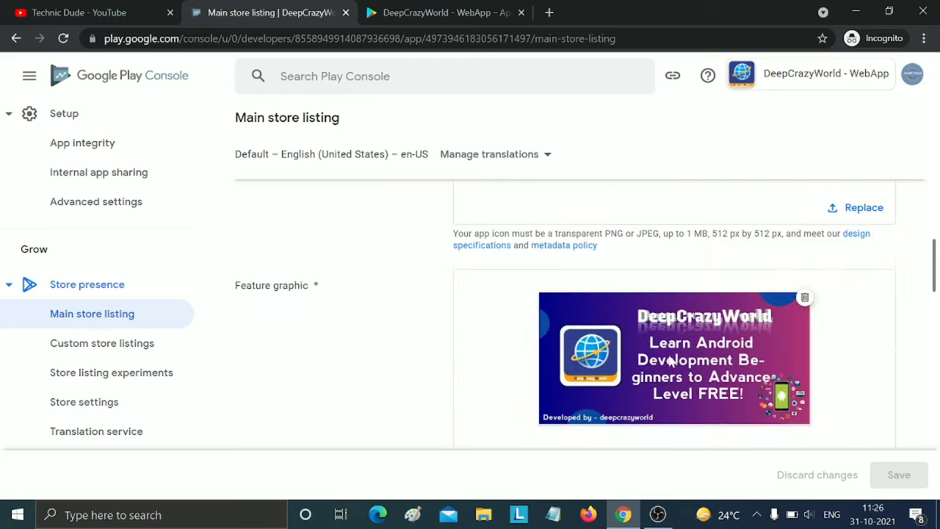
scroll(684, 390, "down", 4)
scroll(597, 370, "down", 2)
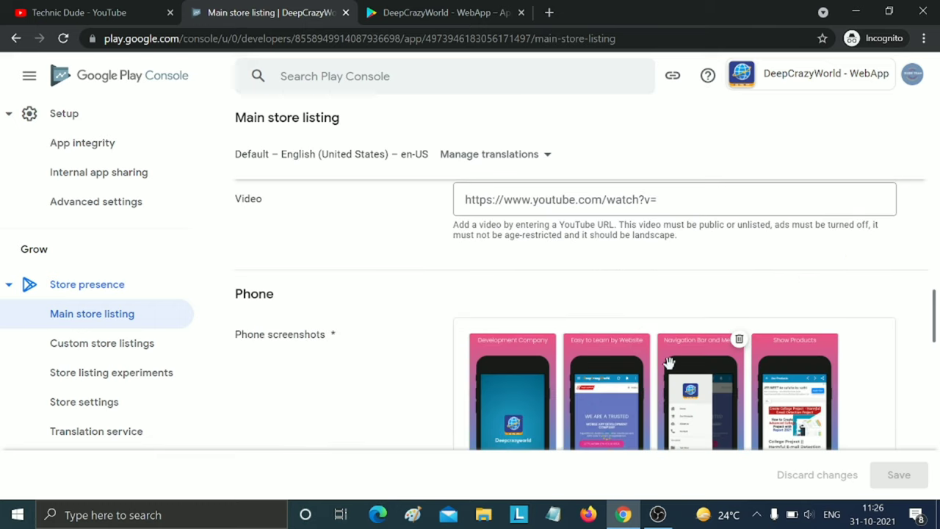
scroll(668, 363, "down", 2)
scroll(710, 360, "down", 2)
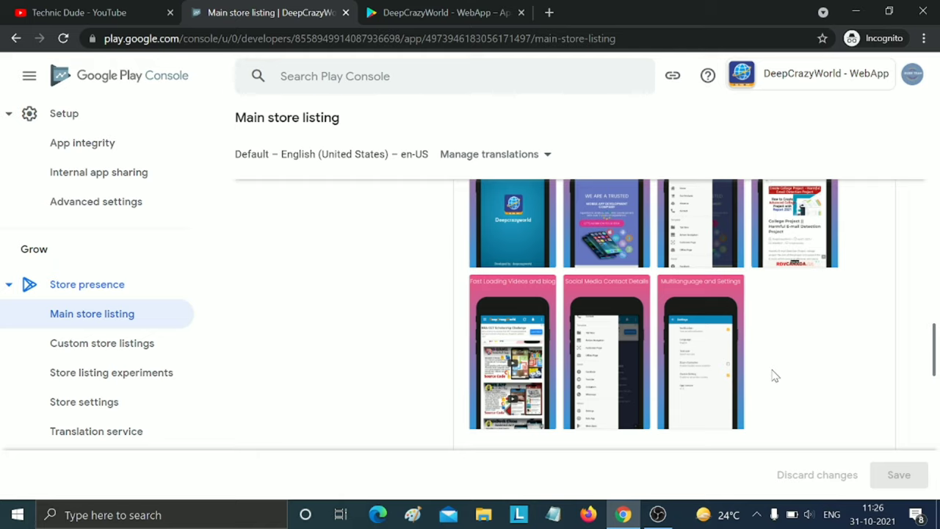
scroll(775, 376, "down", 5)
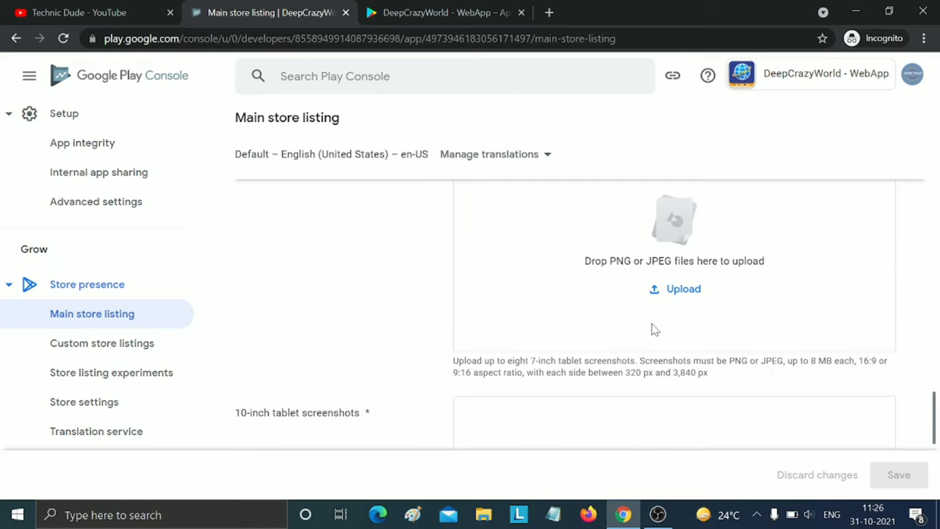
scroll(656, 329, "down", 4)
scroll(599, 372, "up", 10)
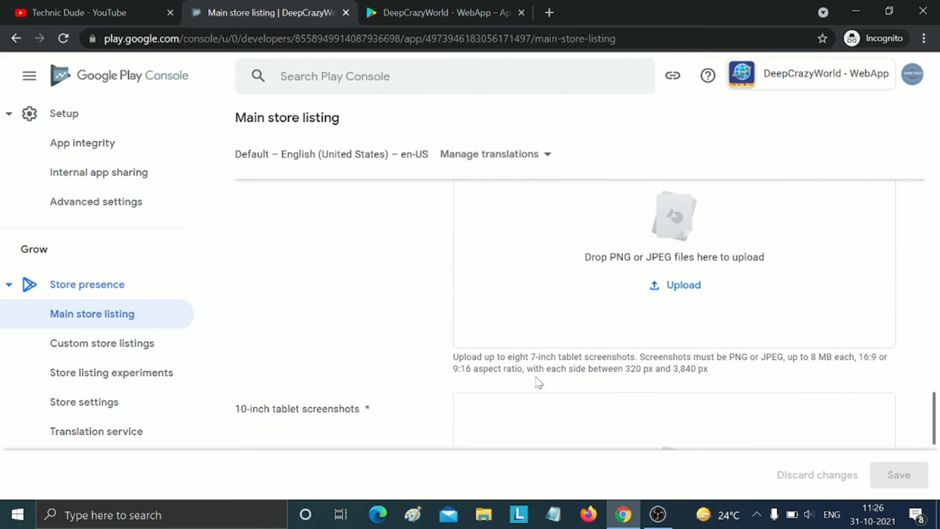
scroll(645, 392, "up", 2)
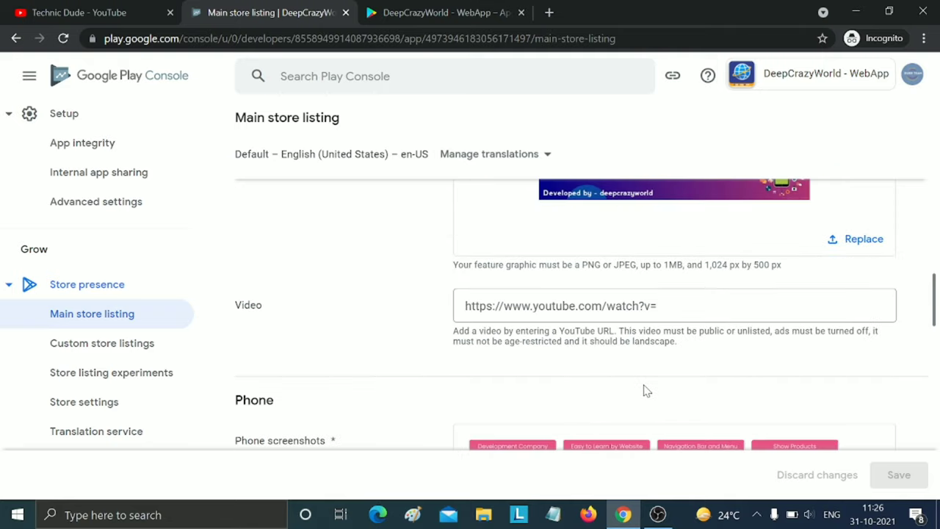
left_click(466, 305)
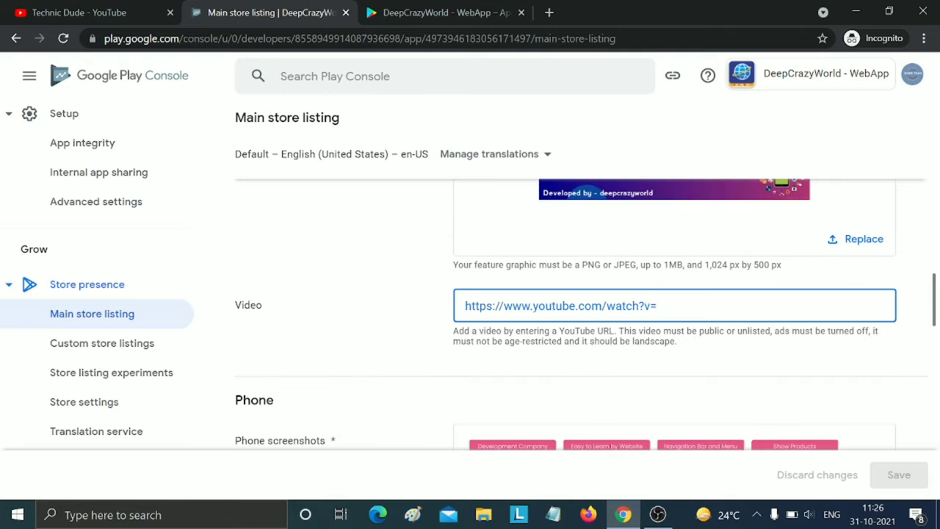
Step: Leave the store listing for the list of all apps and check the update status of DeepCrazyWorld - WebApp
scroll(271, 327, "up", 10)
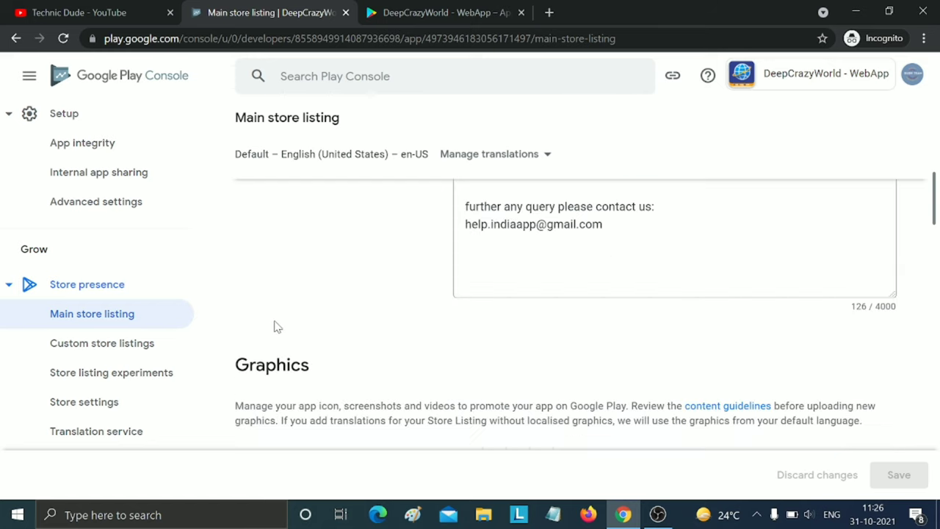
scroll(133, 257, "up", 4)
scroll(134, 257, "up", 5)
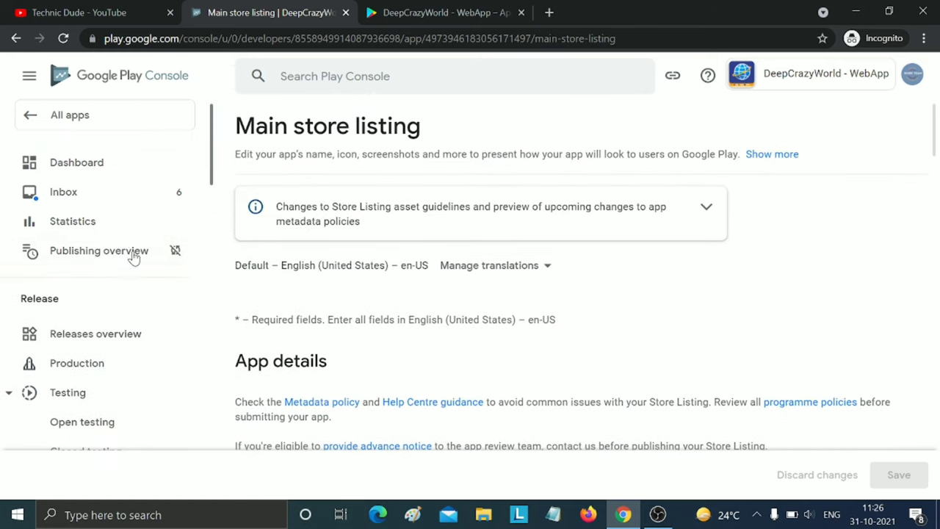
left_click(149, 121)
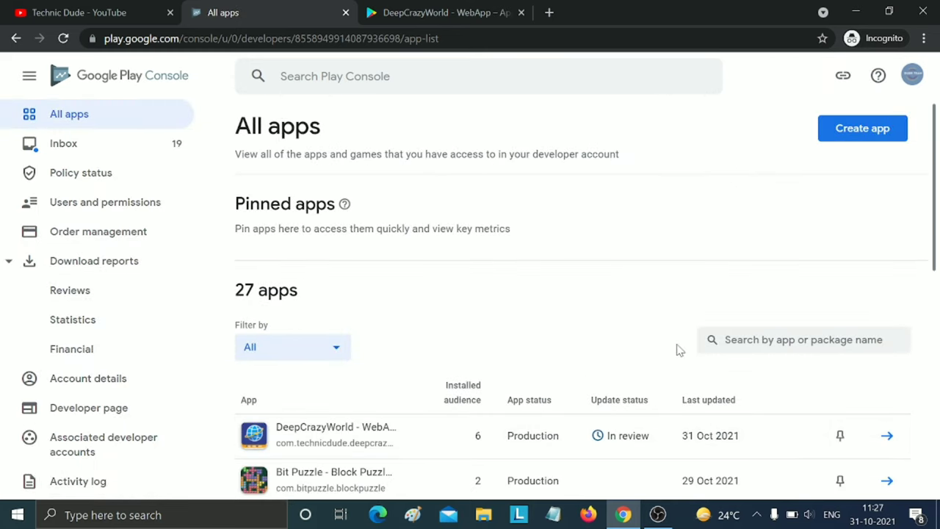
scroll(678, 348, "down", 2)
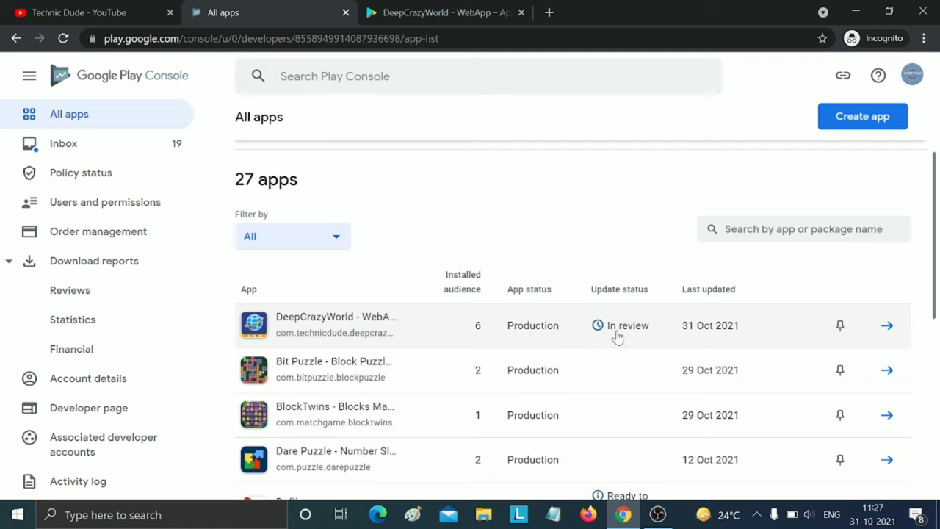